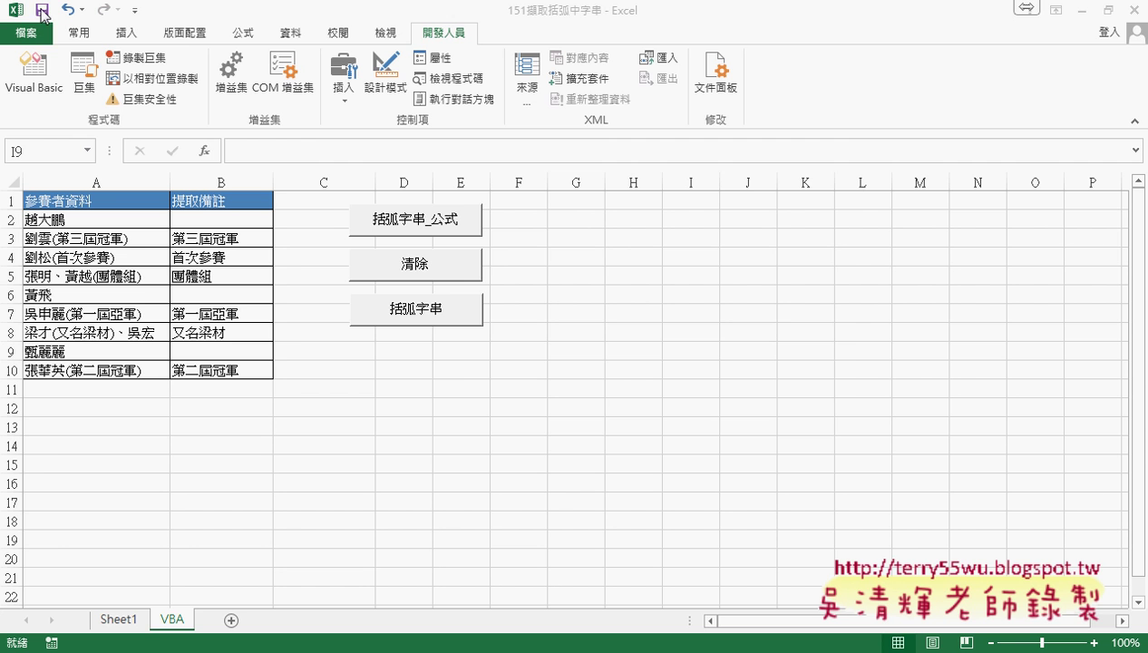
- Save the workbook, triggering the warning that the VB project can't stay in a macro-free workbook
{"action": "left_click", "coordinate": [42, 11]}
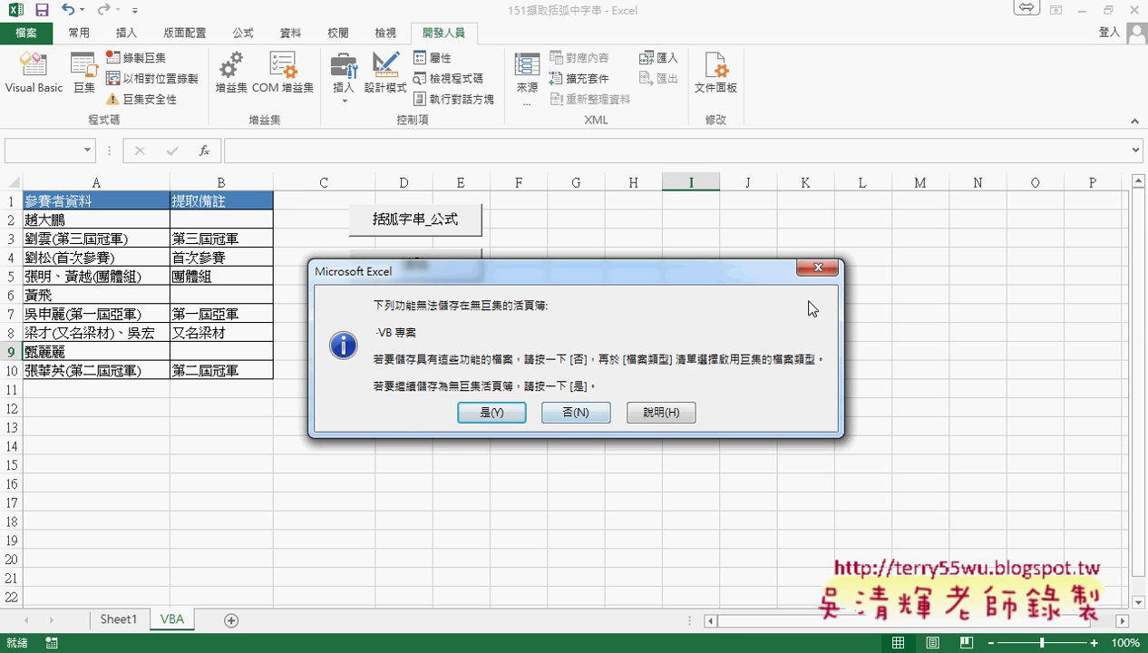
- Decline the macro-free save and open the Save As dialog for 151擷取括弧中字串 in 01文字與資料函數
{"action": "left_click", "coordinate": [817, 267]}
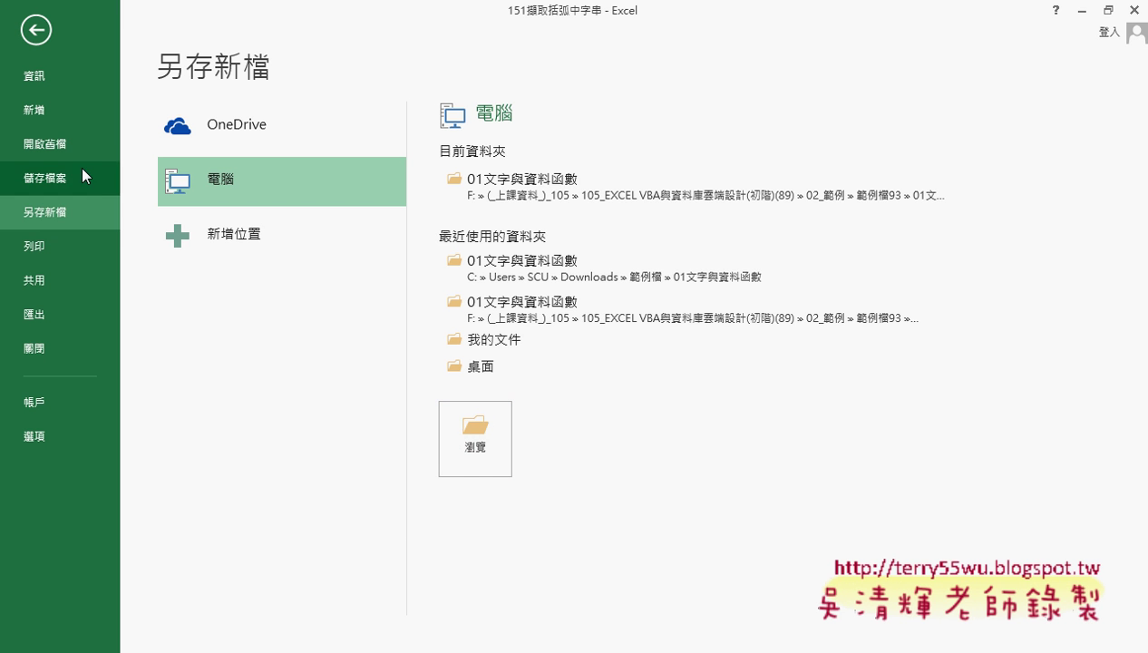
{"action": "left_click", "coordinate": [36, 30]}
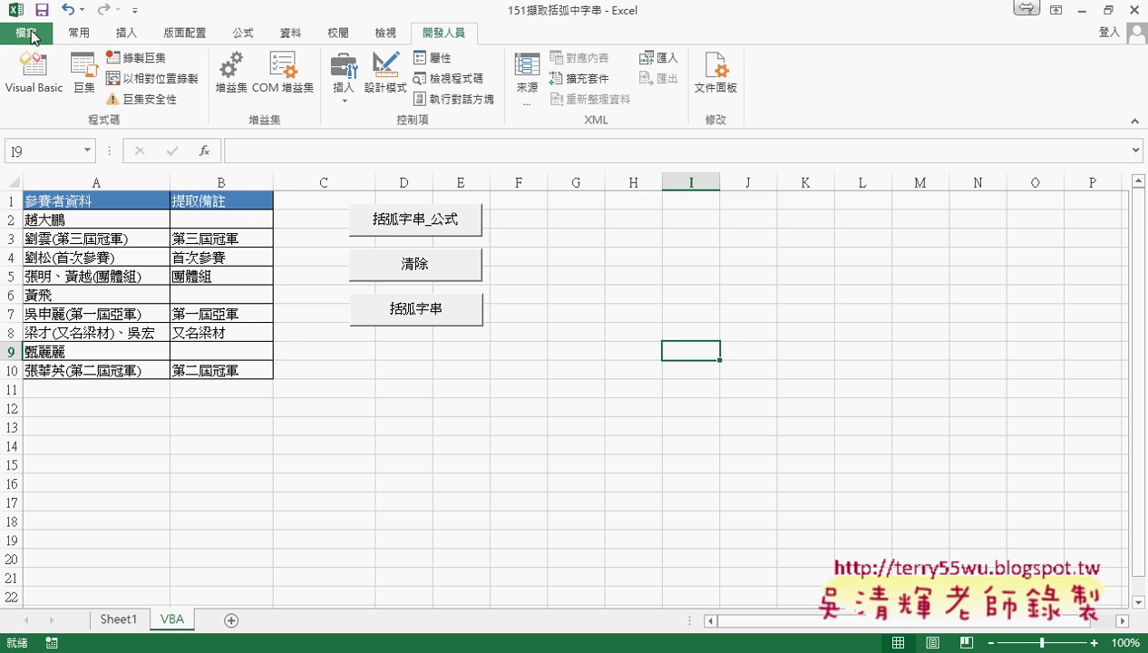
{"action": "left_click", "coordinate": [34, 36]}
{"action": "left_click", "coordinate": [45, 211]}
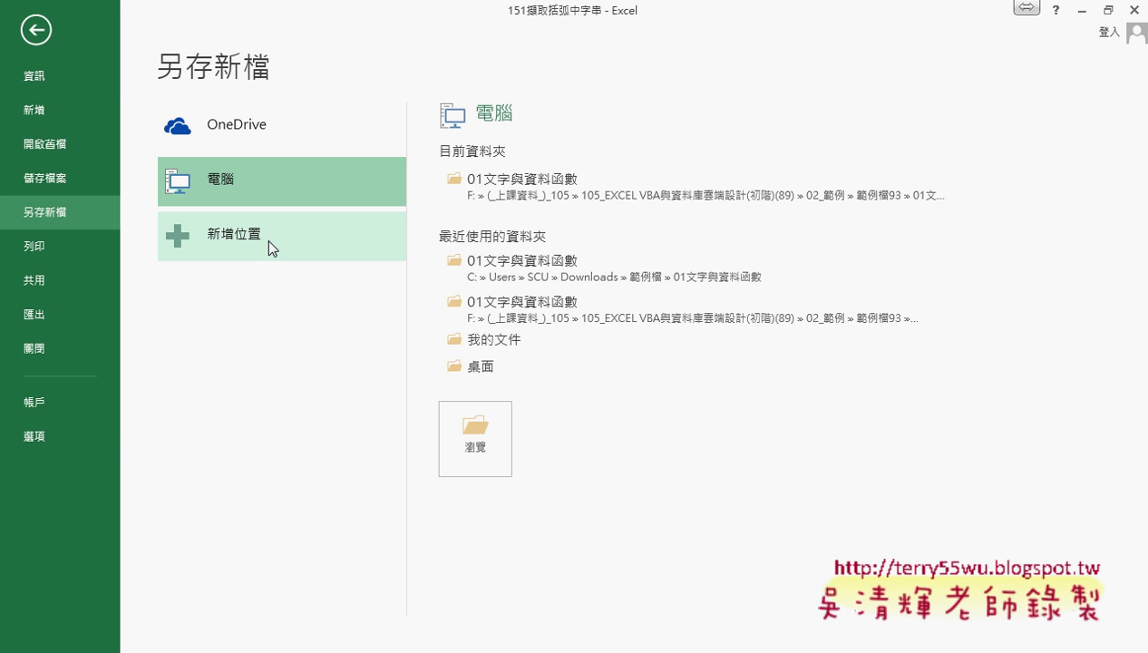
{"action": "left_click", "coordinate": [474, 435]}
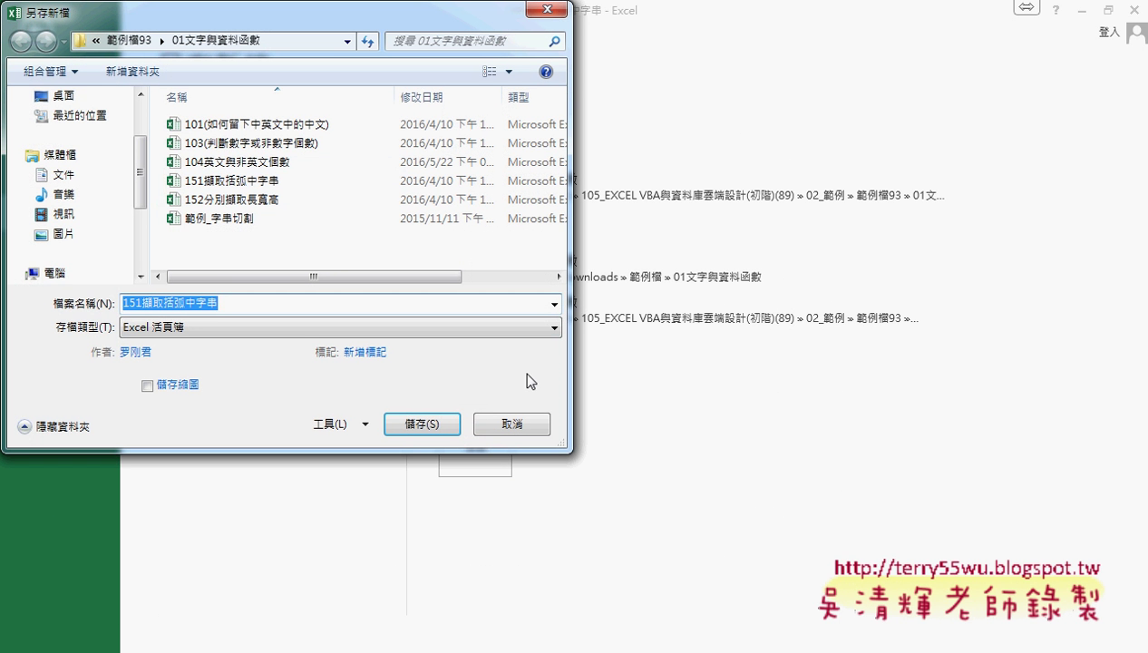
- Save 151擷取括弧中字串 with the Excel Macro-Enabled Workbook file type
{"action": "left_click", "coordinate": [312, 331]}
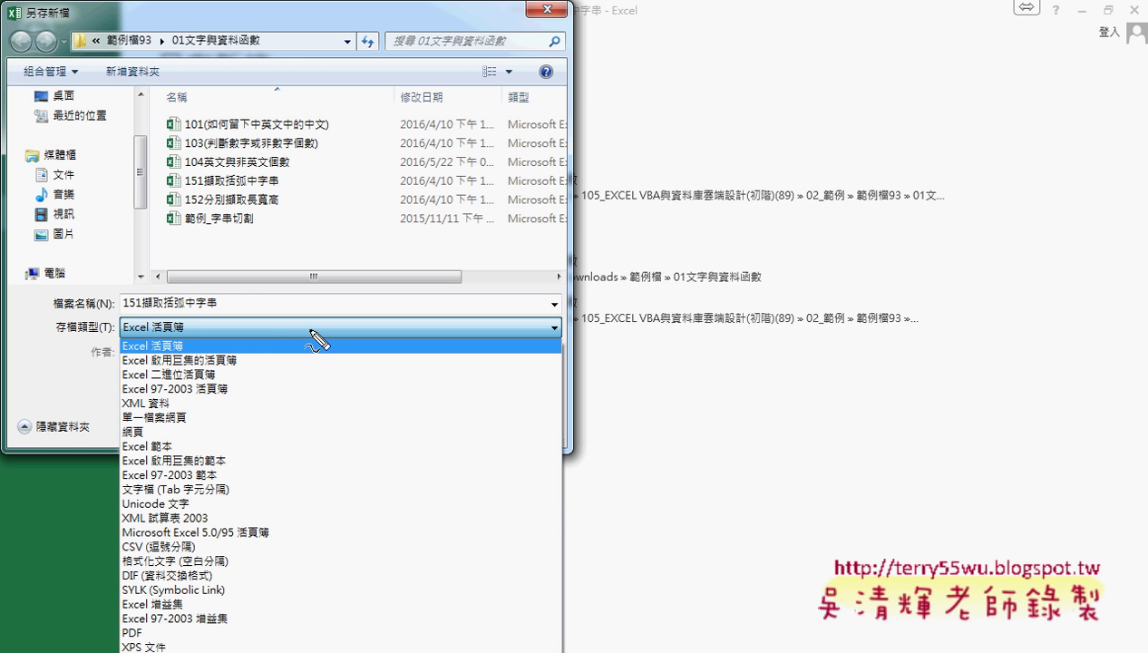
{"action": "mouse_move", "coordinate": [247, 370]}
{"action": "left_mouse_down"}
{"action": "mouse_move", "coordinate": [119, 372]}
{"action": "mouse_move", "coordinate": [313, 341]}
{"action": "mouse_move", "coordinate": [279, 366]}
{"action": "left_mouse_up"}
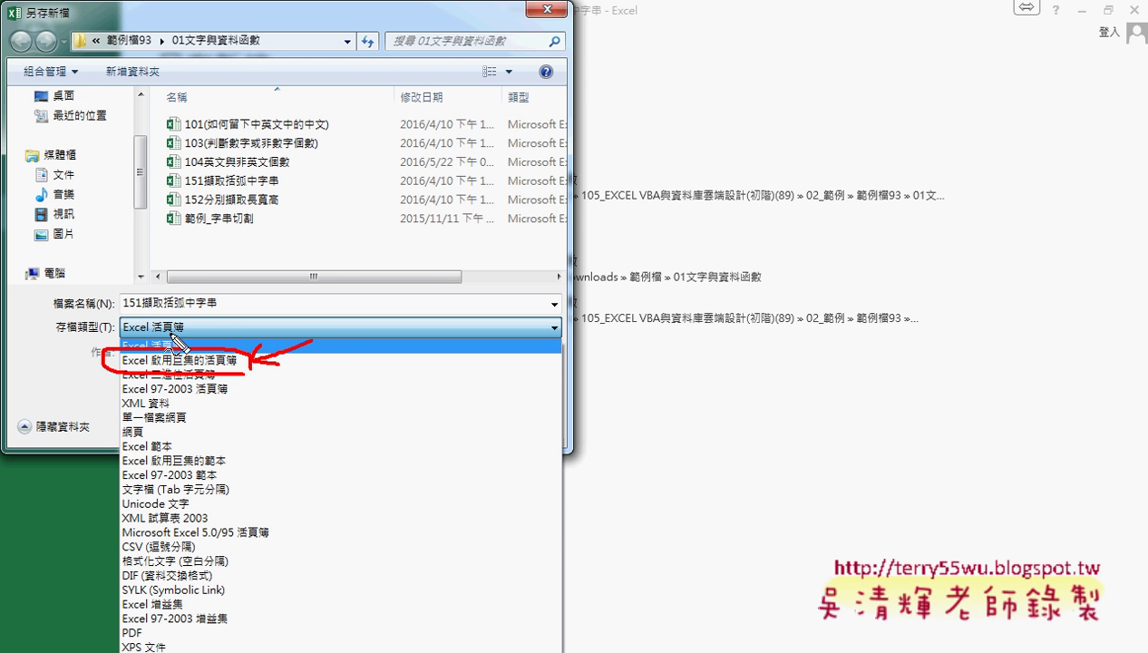
{"action": "left_click_drag", "start_coordinate": [154, 333], "coordinate": [188, 334]}
{"action": "key", "text": "Escape"}
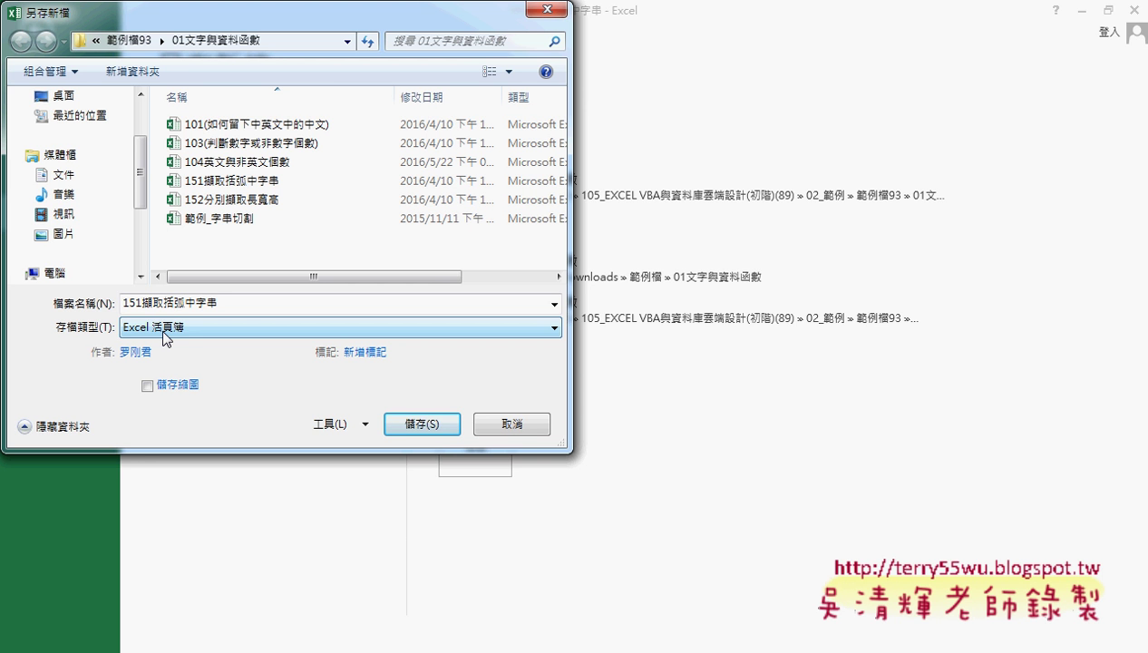
{"action": "left_click", "coordinate": [164, 331]}
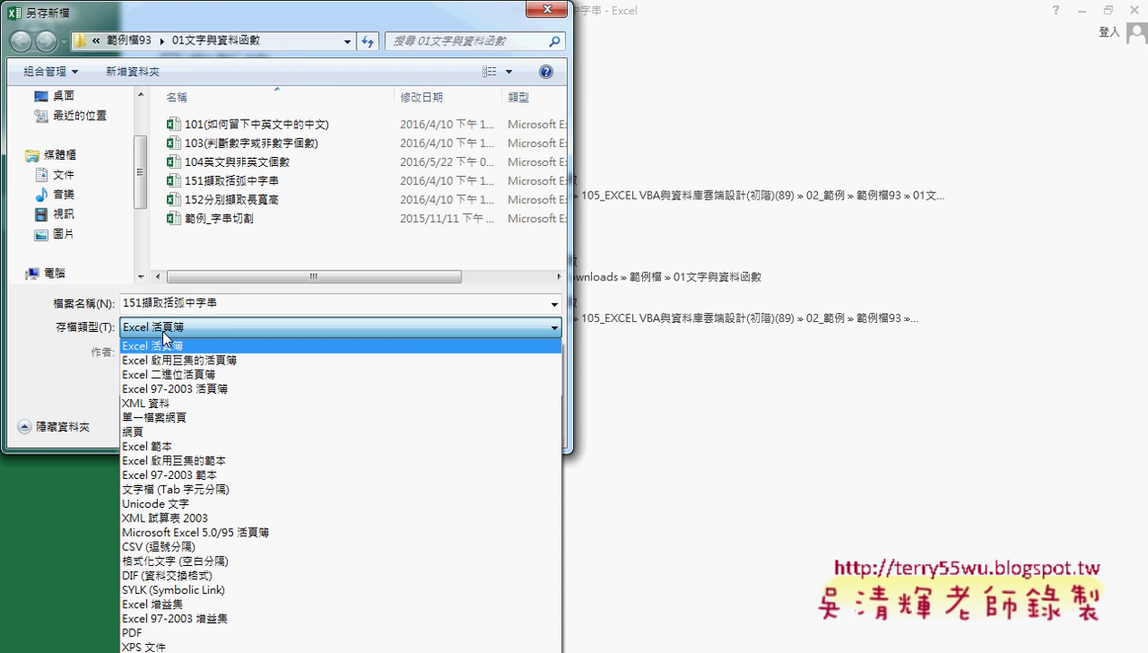
{"action": "left_click", "coordinate": [180, 358]}
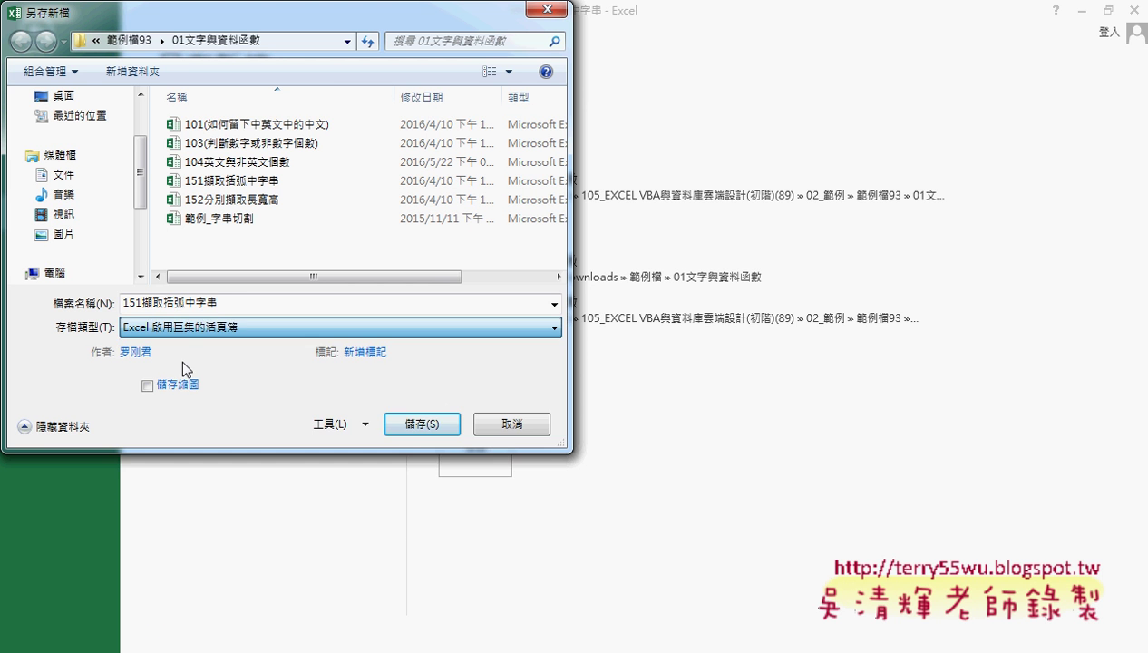
{"action": "left_click", "coordinate": [428, 428]}
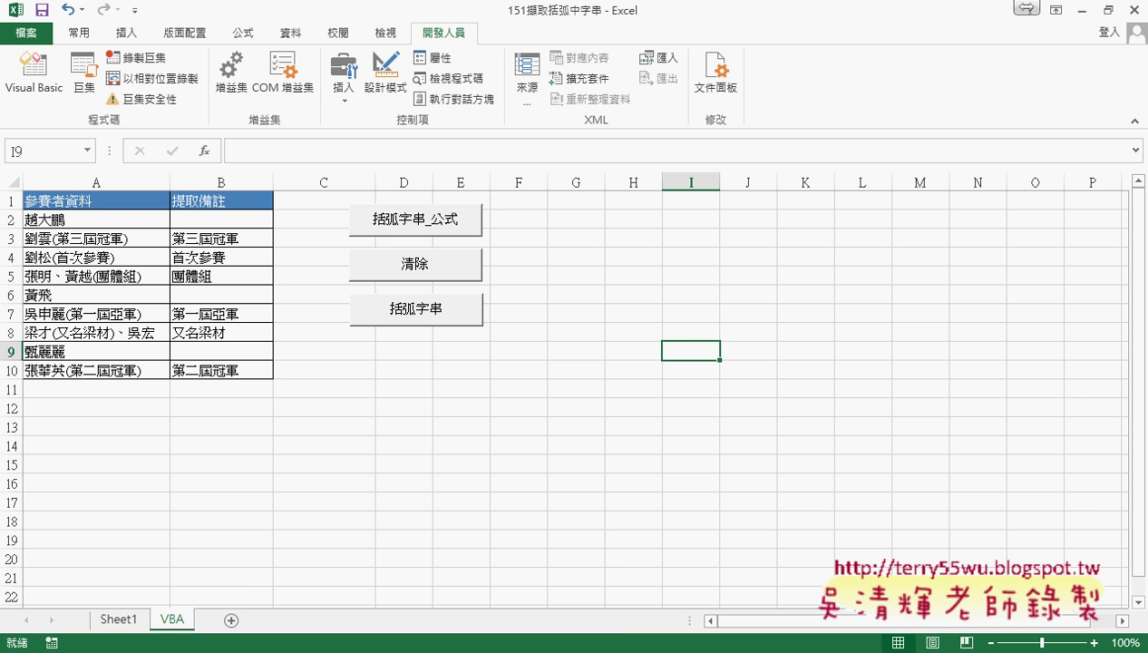
{"action": "left_click", "coordinate": [479, 593]}
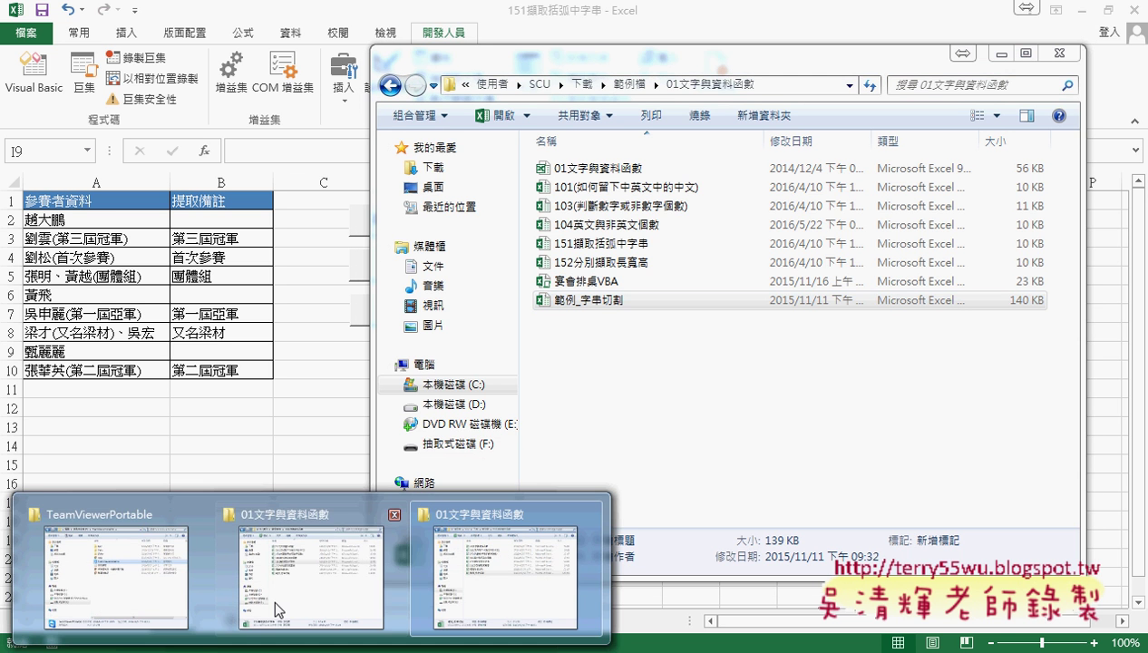
{"action": "left_click", "coordinate": [295, 598]}
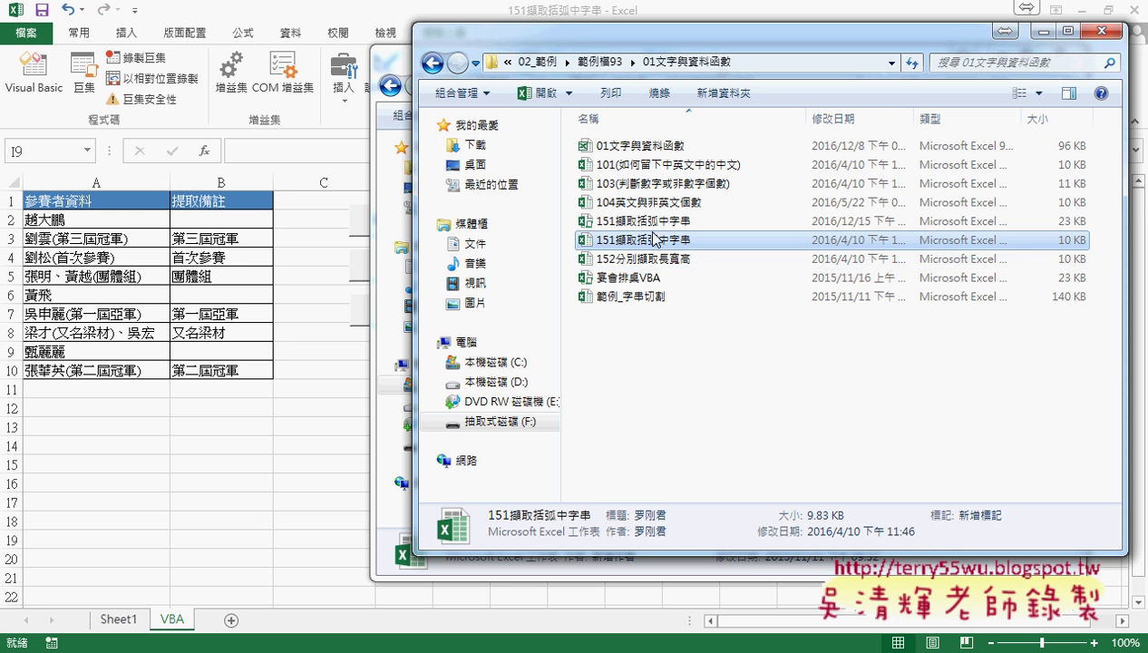
{"action": "left_click", "coordinate": [659, 221]}
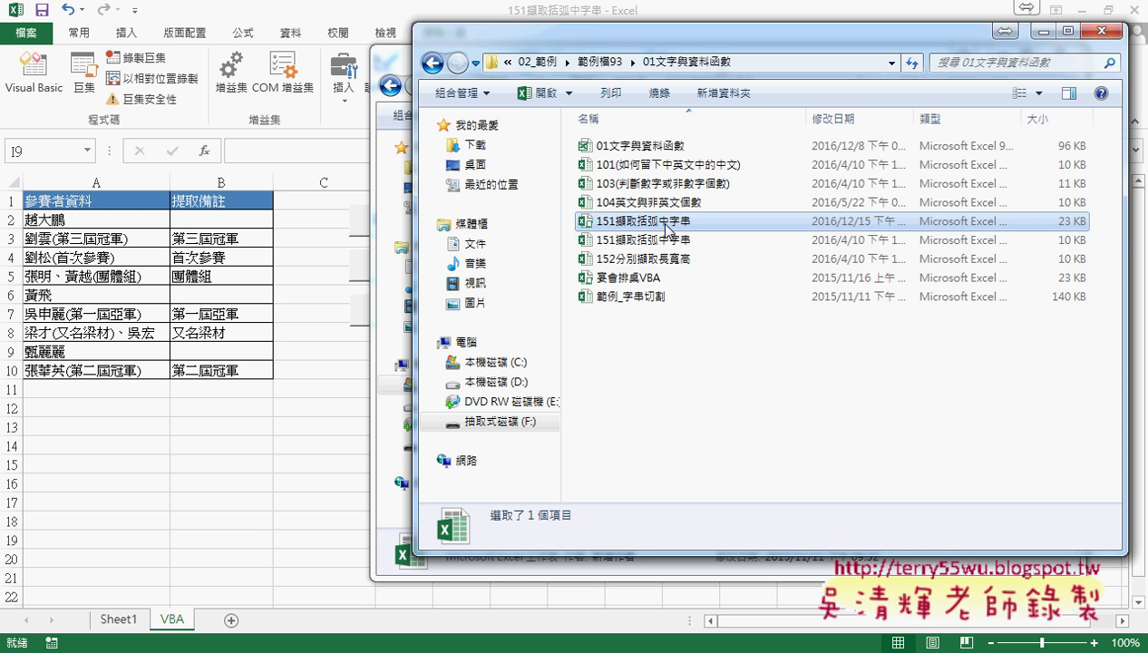
{"action": "left_click", "coordinate": [1020, 94]}
{"action": "left_click", "coordinate": [1021, 98]}
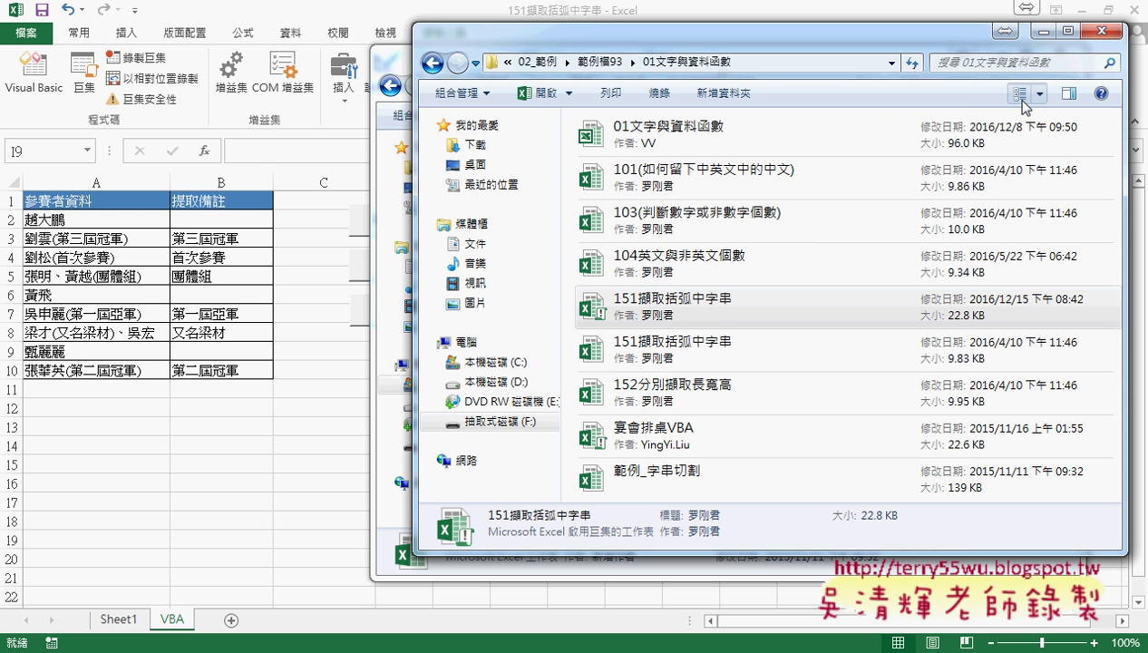
{"action": "left_click", "coordinate": [1021, 98]}
{"action": "left_click_drag", "start_coordinate": [767, 51], "coordinate": [395, 48]}
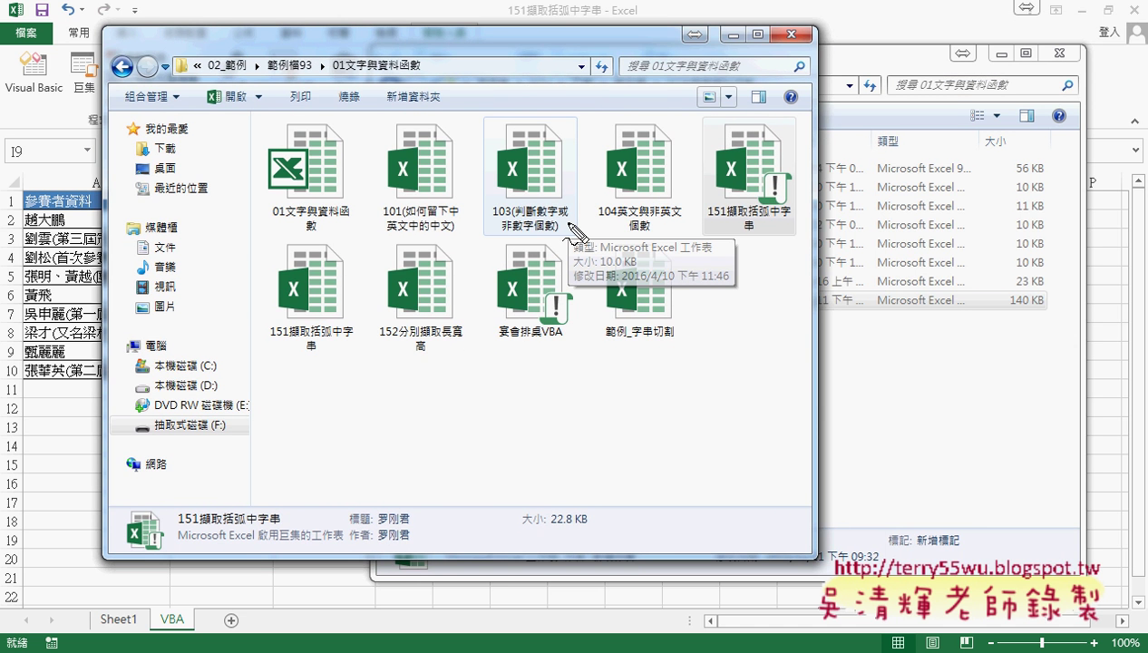
{"action": "left_click_drag", "start_coordinate": [779, 163], "coordinate": [778, 208]}
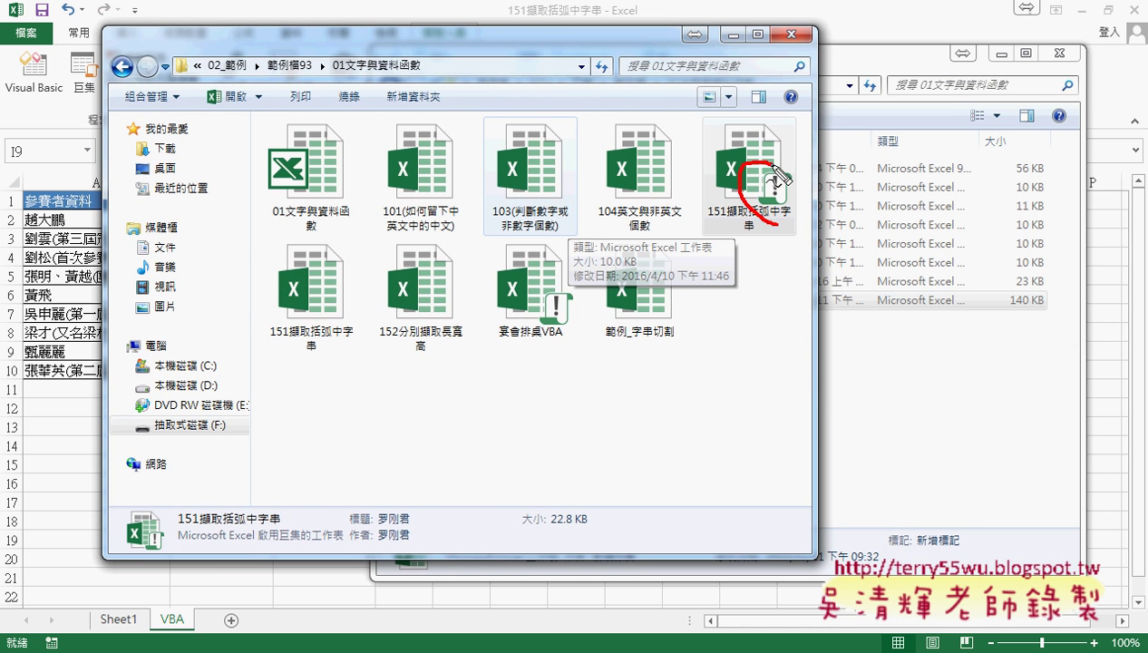
{"action": "mouse_move", "coordinate": [897, 267]}
{"action": "left_mouse_down"}
{"action": "mouse_move", "coordinate": [789, 186]}
{"action": "mouse_move", "coordinate": [809, 172]}
{"action": "mouse_move", "coordinate": [807, 201]}
{"action": "left_mouse_up"}
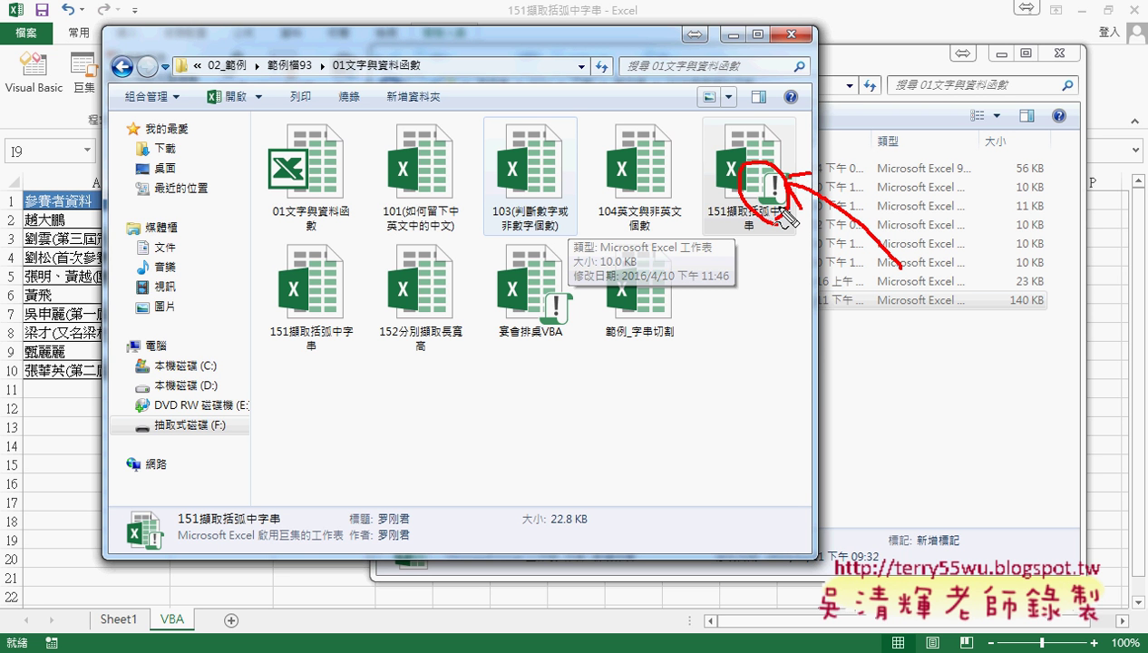
{"action": "left_click_drag", "start_coordinate": [299, 358], "coordinate": [301, 368]}
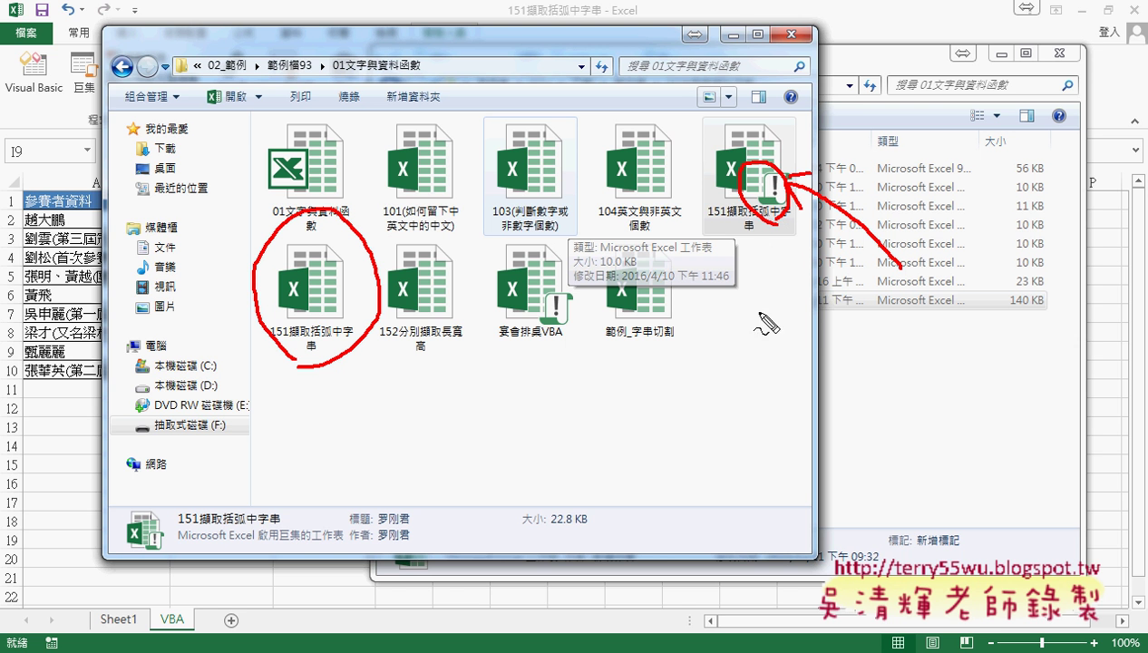
{"action": "mouse_move", "coordinate": [743, 314]}
{"action": "left_mouse_down"}
{"action": "mouse_move", "coordinate": [762, 333]}
{"action": "mouse_move", "coordinate": [744, 332]}
{"action": "left_mouse_up"}
{"action": "mouse_move", "coordinate": [767, 290]}
{"action": "left_mouse_down"}
{"action": "mouse_move", "coordinate": [769, 332]}
{"action": "mouse_move", "coordinate": [823, 333]}
{"action": "left_mouse_up"}
{"action": "left_click_drag", "start_coordinate": [334, 390], "coordinate": [354, 408]}
{"action": "mouse_move", "coordinate": [351, 388]}
{"action": "left_mouse_down"}
{"action": "mouse_move", "coordinate": [333, 410]}
{"action": "mouse_move", "coordinate": [421, 419]}
{"action": "left_mouse_up"}
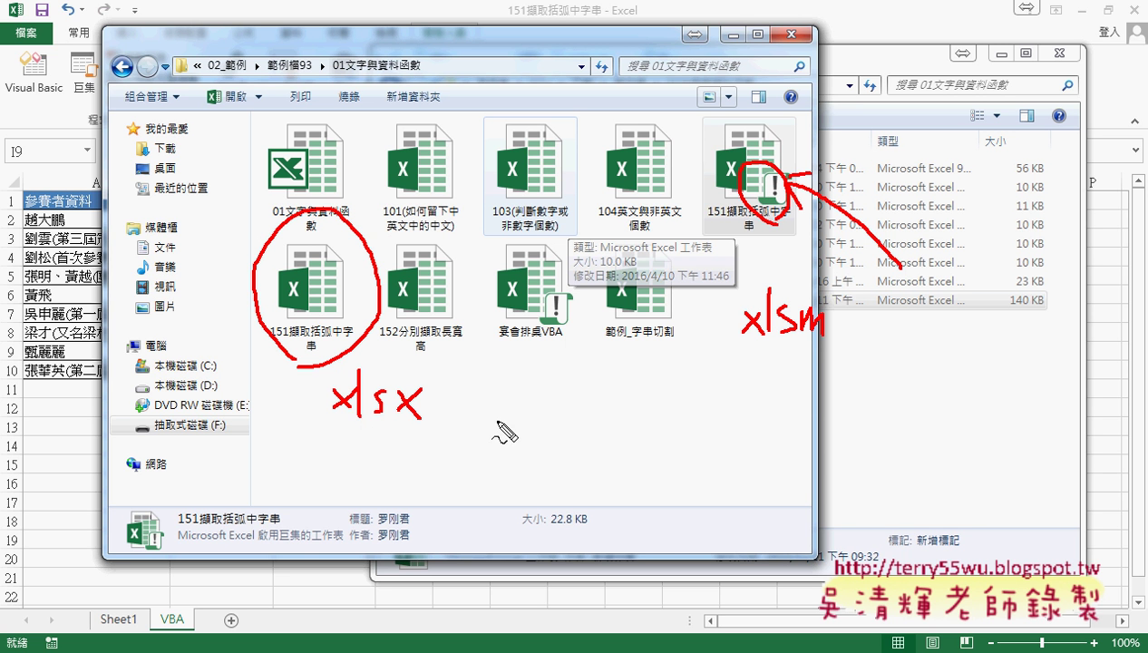
{"action": "left_click_drag", "start_coordinate": [319, 432], "coordinate": [426, 426]}
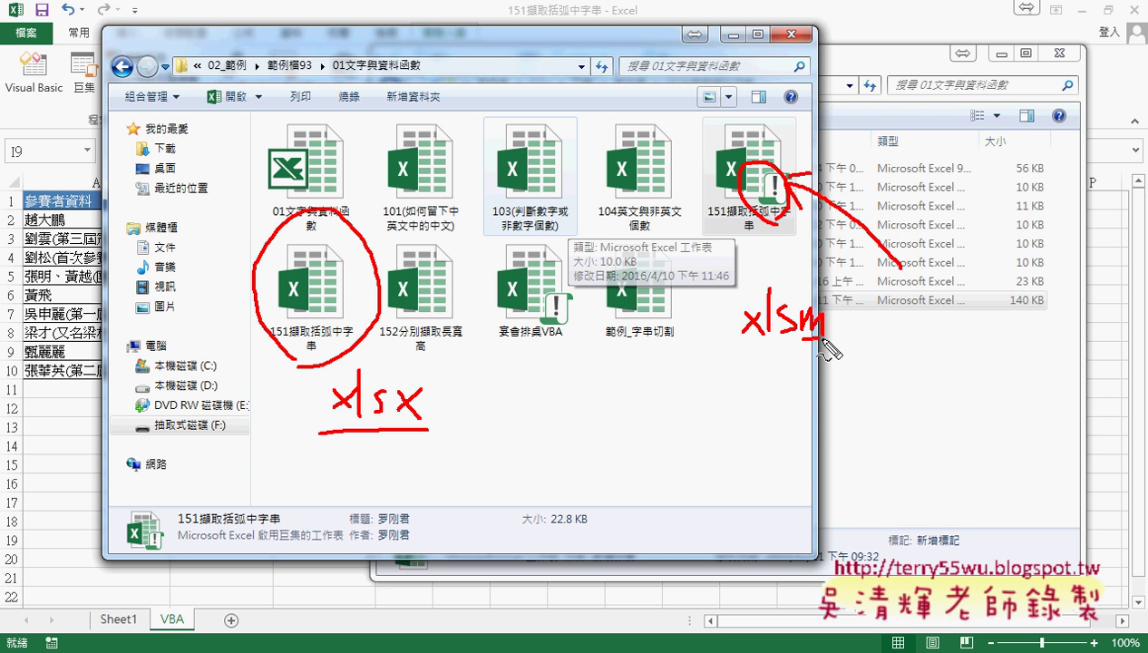
{"action": "left_click_drag", "start_coordinate": [800, 338], "coordinate": [821, 336]}
{"action": "left_click_drag", "start_coordinate": [794, 348], "coordinate": [840, 347]}
{"action": "key", "text": "Escape"}
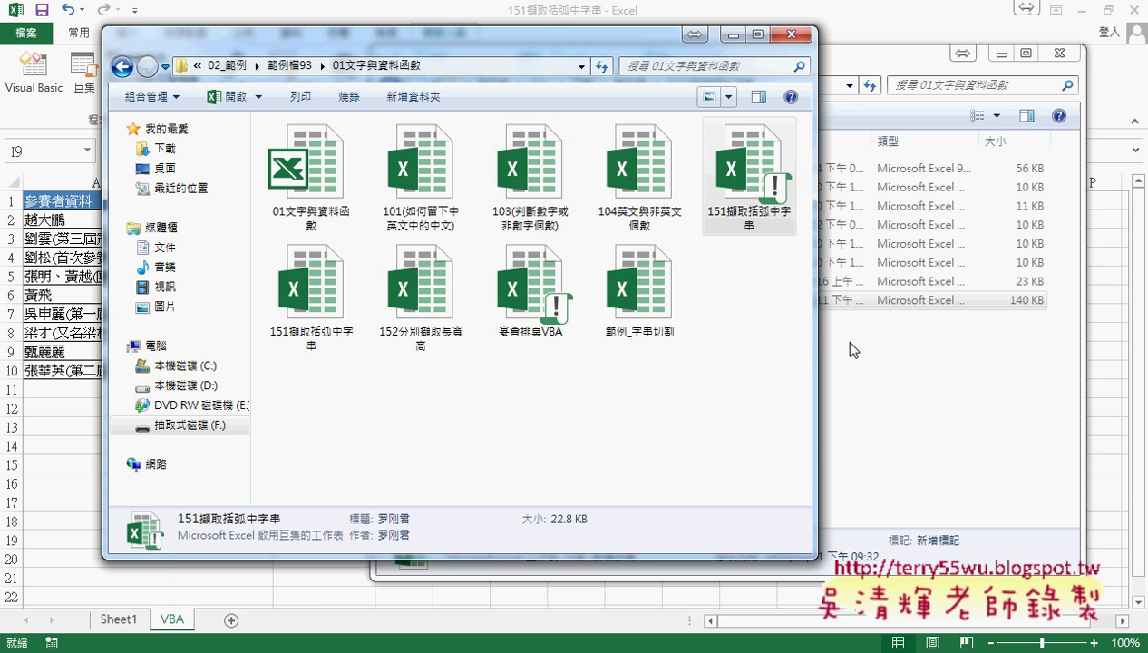
{"action": "left_click", "coordinate": [820, 3]}
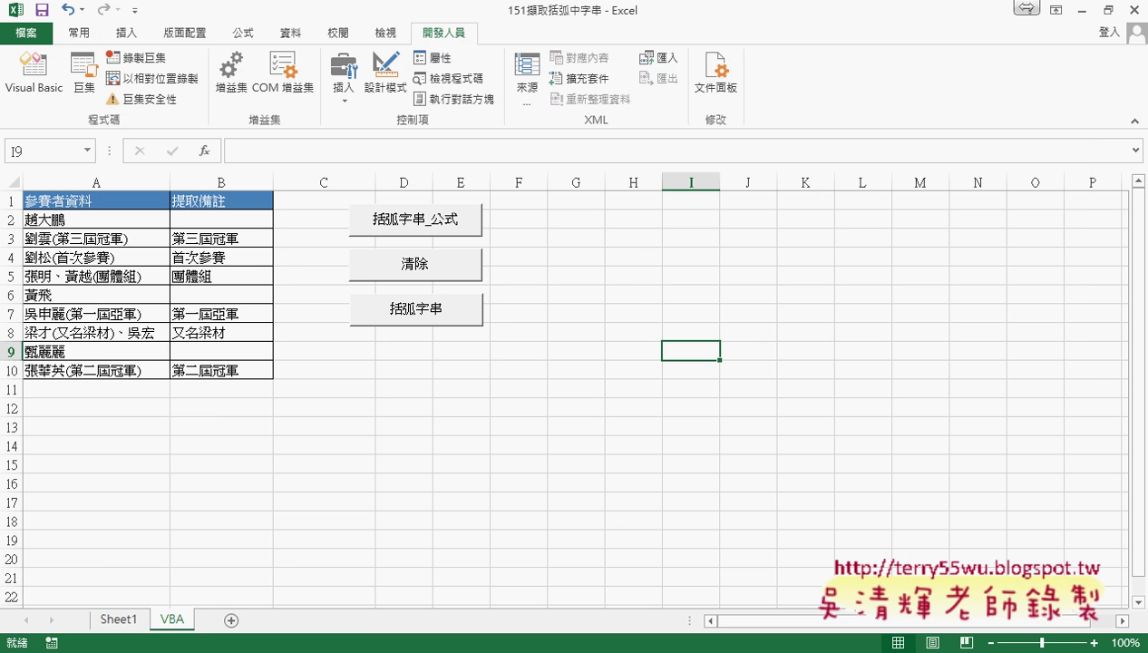
{"action": "left_click", "coordinate": [506, 570]}
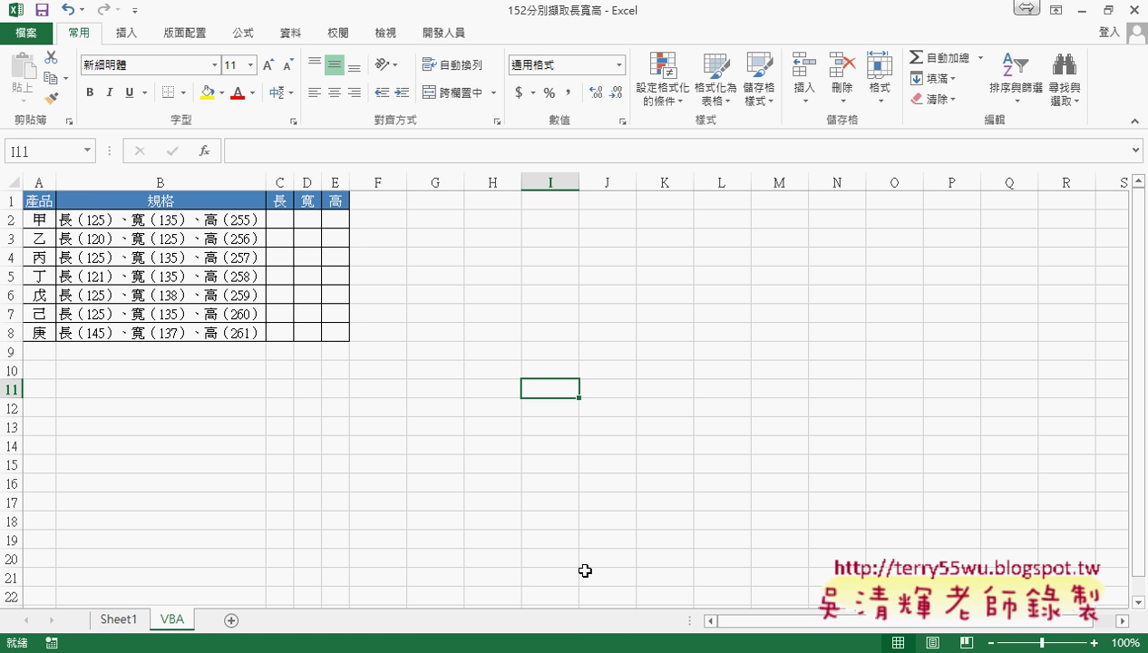
{"action": "left_click", "coordinate": [129, 622]}
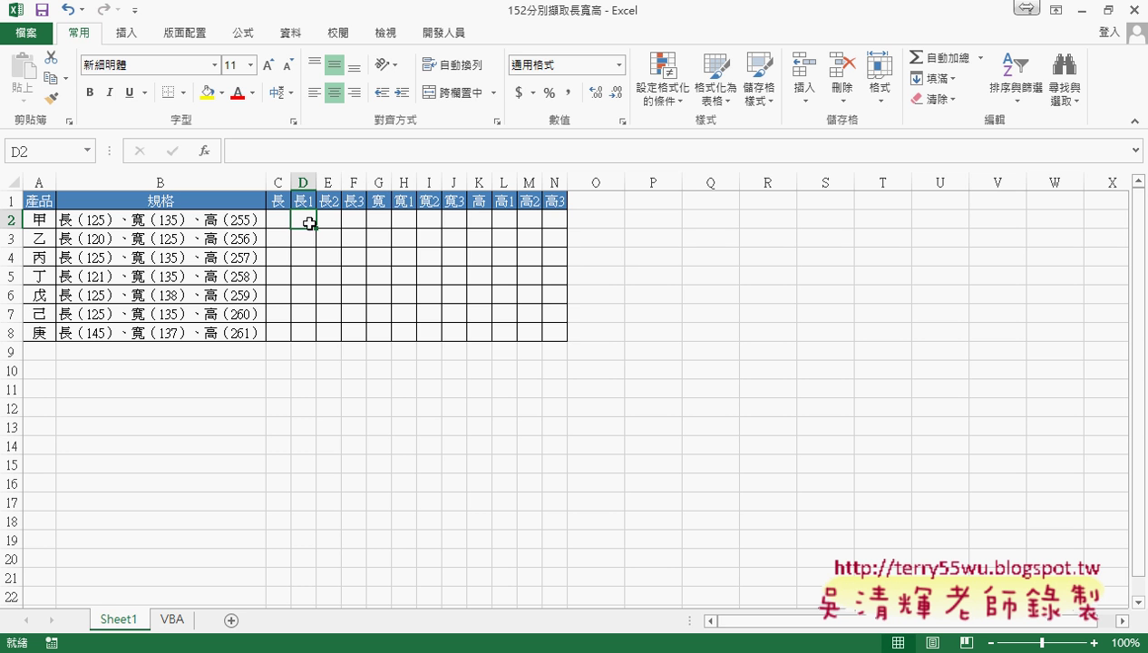
{"action": "left_click", "coordinate": [334, 220]}
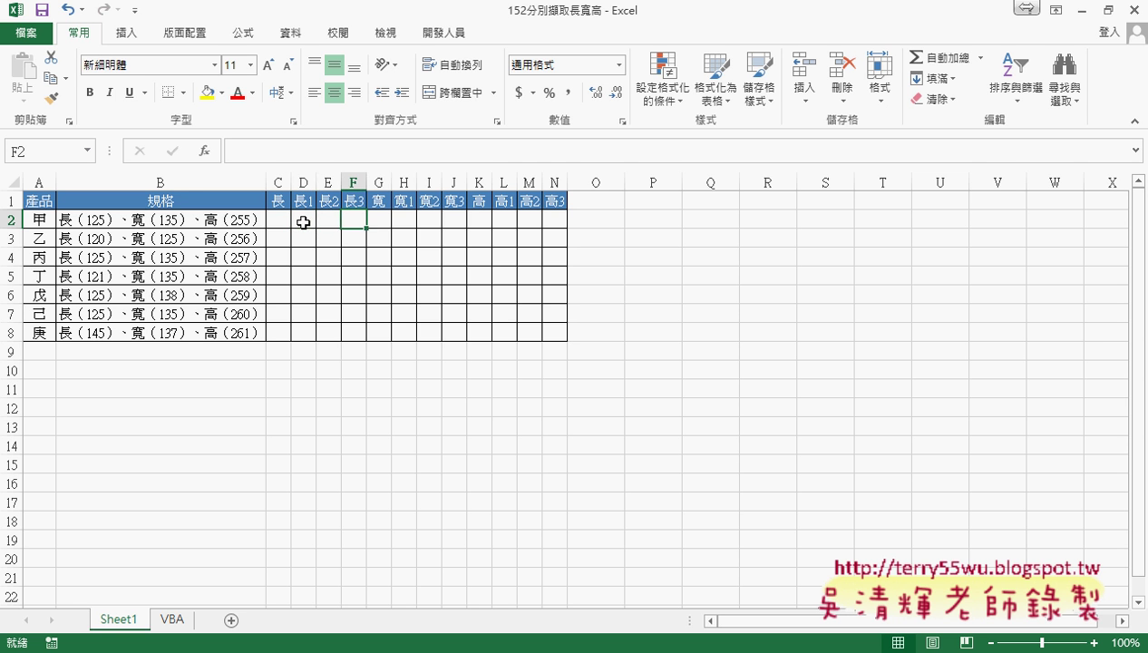
{"action": "left_click_drag", "start_coordinate": [302, 219], "coordinate": [352, 219]}
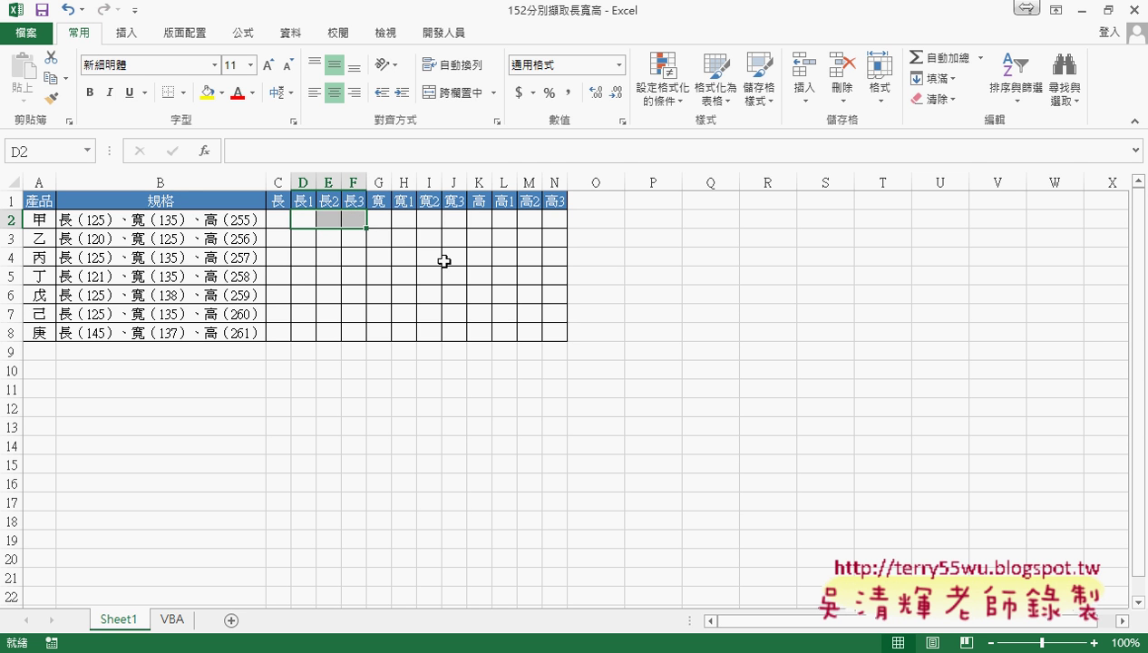
{"action": "left_click", "coordinate": [307, 221]}
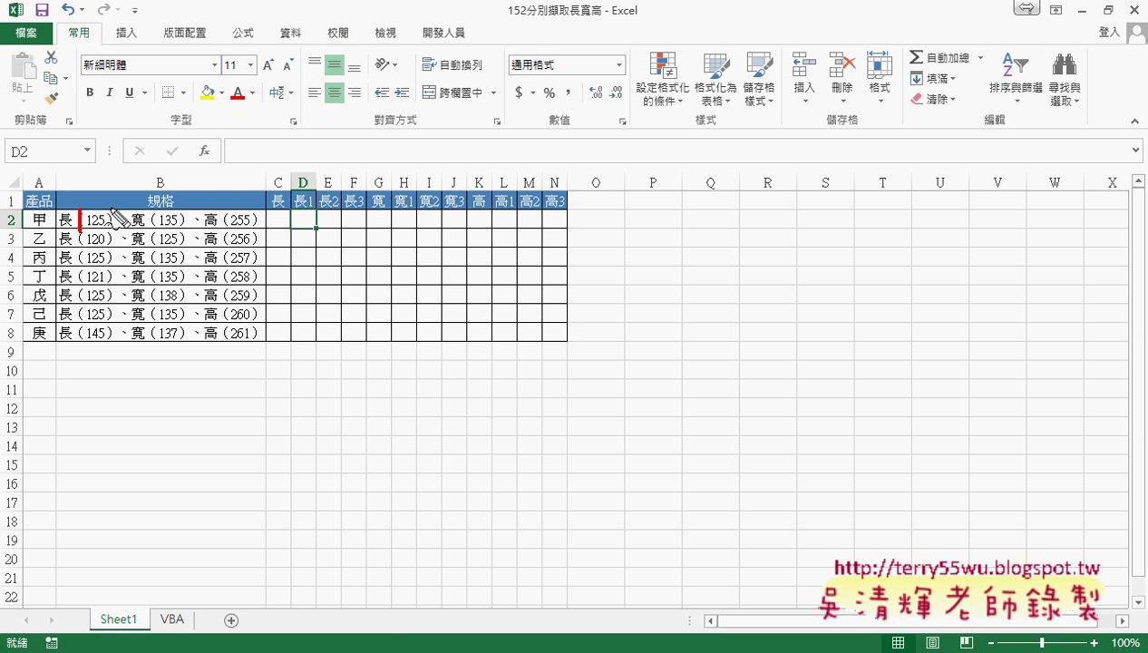
{"action": "left_click_drag", "start_coordinate": [110, 209], "coordinate": [110, 232]}
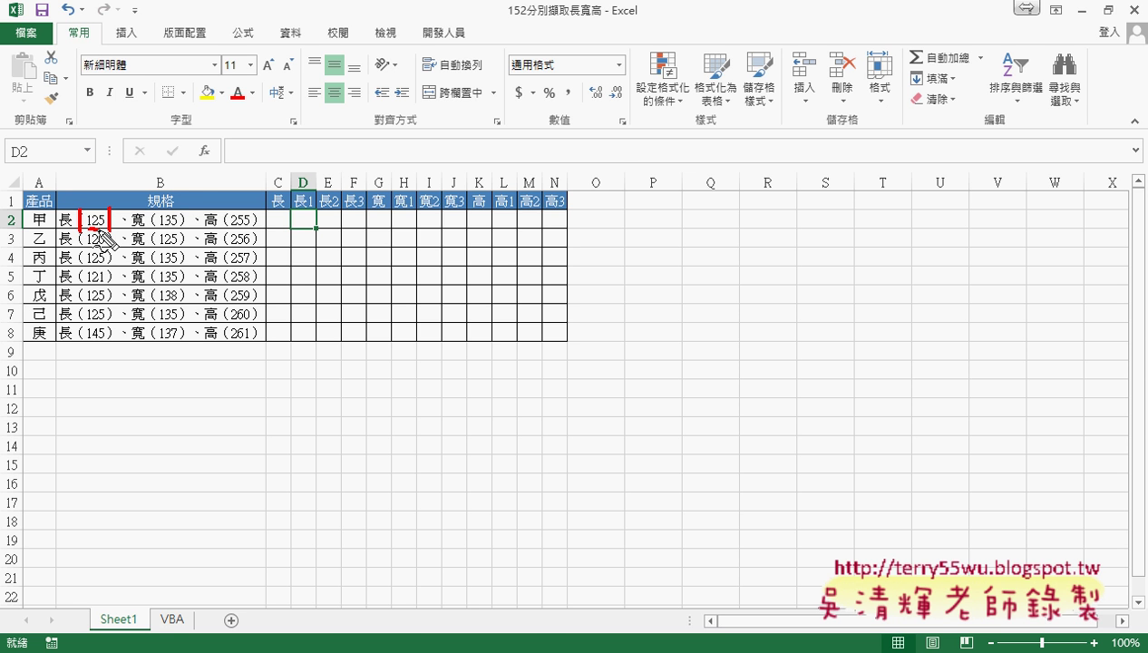
{"action": "left_click_drag", "start_coordinate": [88, 227], "coordinate": [180, 228]}
{"action": "mouse_move", "coordinate": [102, 228]}
{"action": "left_mouse_down"}
{"action": "mouse_move", "coordinate": [87, 228]}
{"action": "mouse_move", "coordinate": [101, 210]}
{"action": "left_mouse_up"}
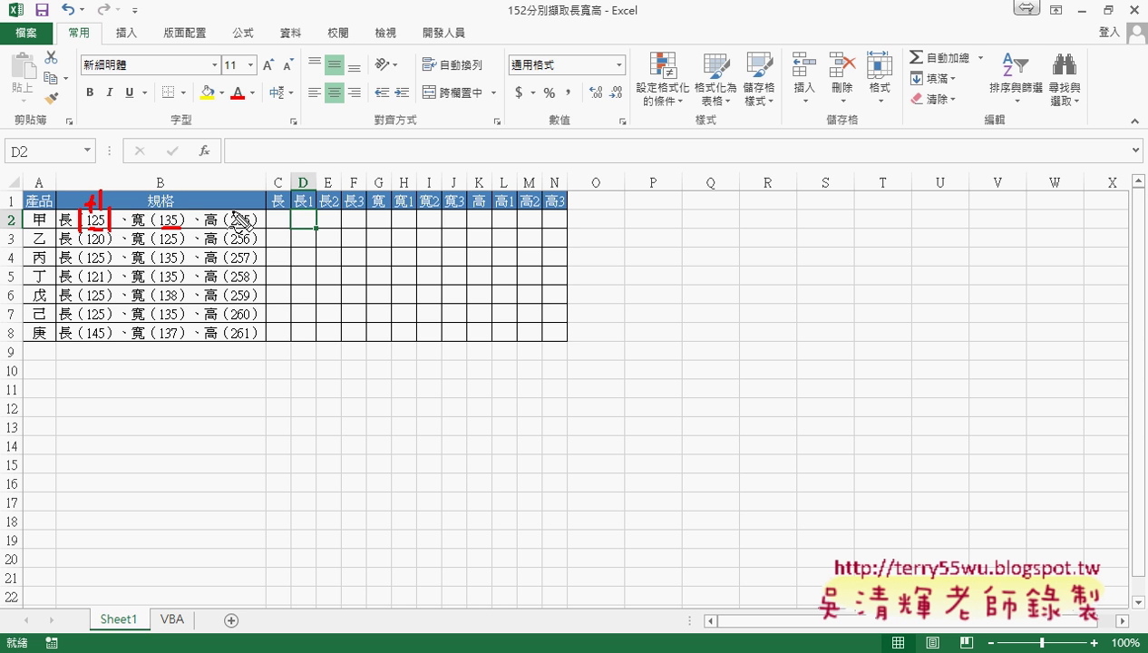
{"action": "key", "text": "Escape"}
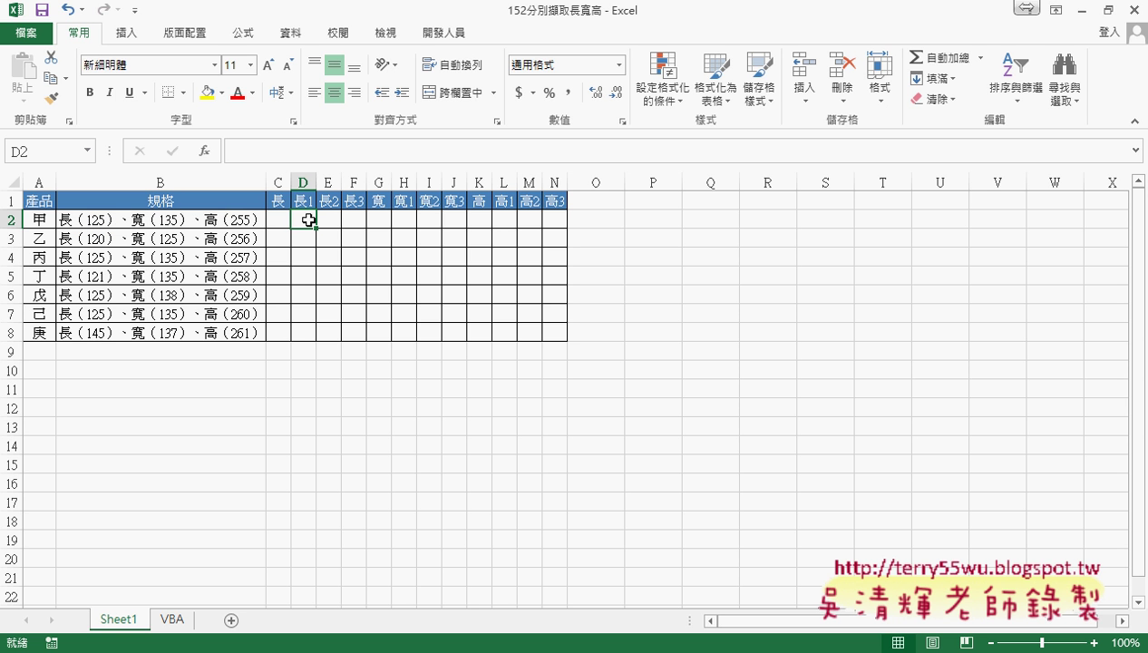
- Insert the FIND function into D2 from the recently used functions list
{"action": "left_click", "coordinate": [204, 150]}
{"action": "left_click", "coordinate": [807, 230]}
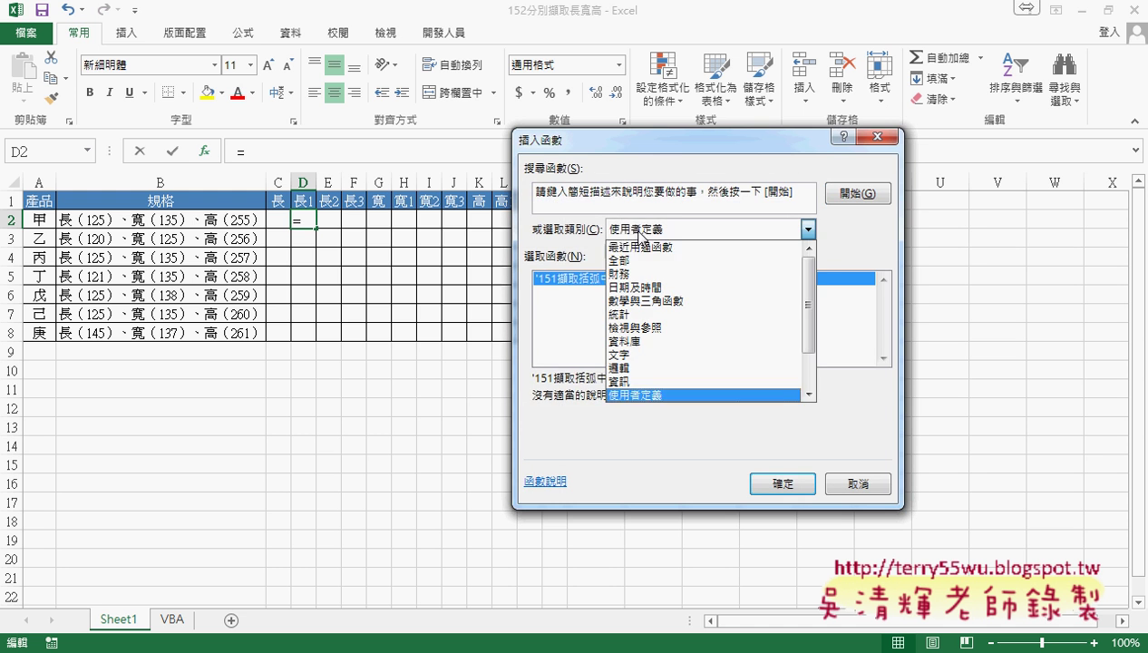
{"action": "left_click", "coordinate": [644, 246]}
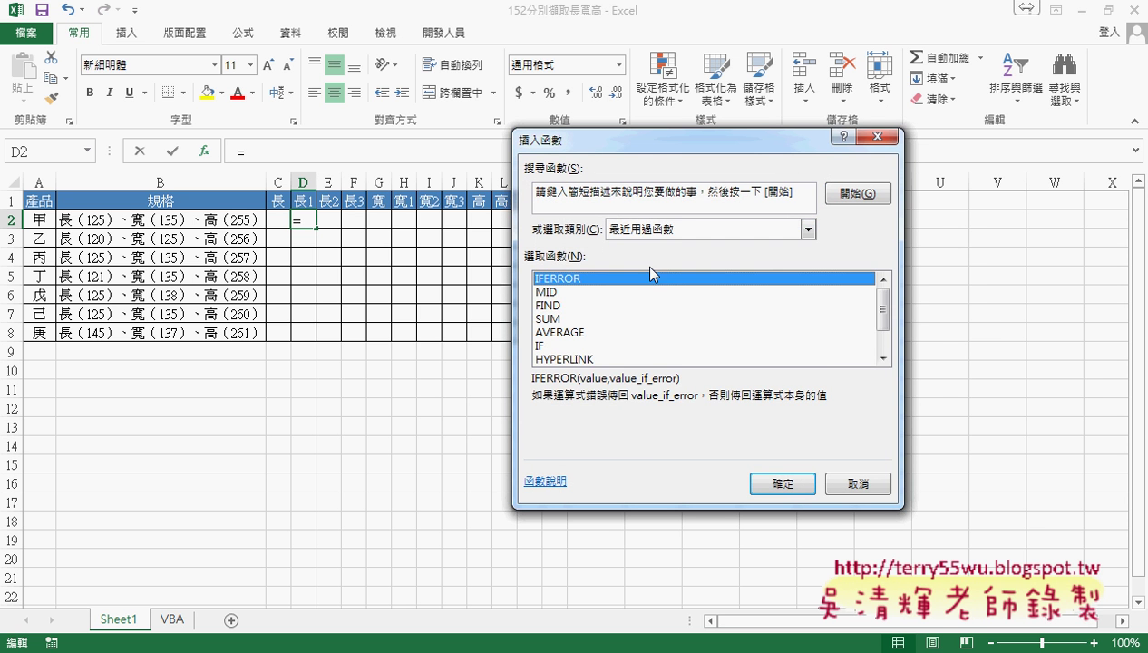
{"action": "left_click", "coordinate": [558, 308]}
{"action": "double_click", "coordinate": [558, 307]}
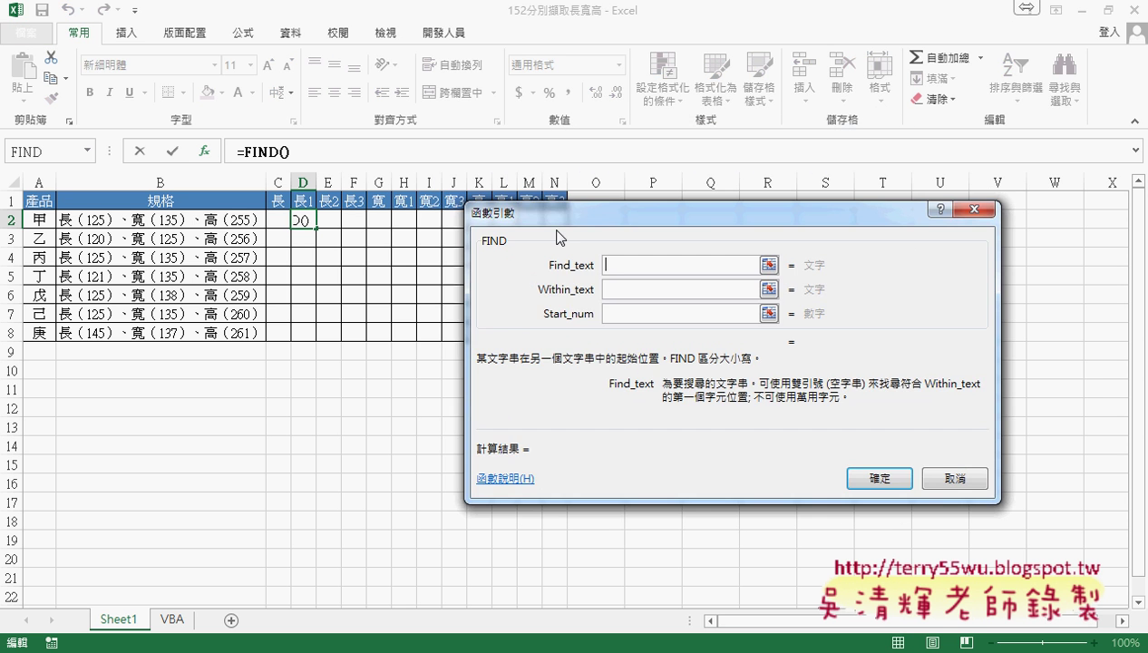
{"action": "left_click_drag", "start_coordinate": [594, 194], "coordinate": [619, 229]}
- Set FIND's Find_text to full-width "（" and Within_text to B2, returning 2
{"action": "type", "text": "("}
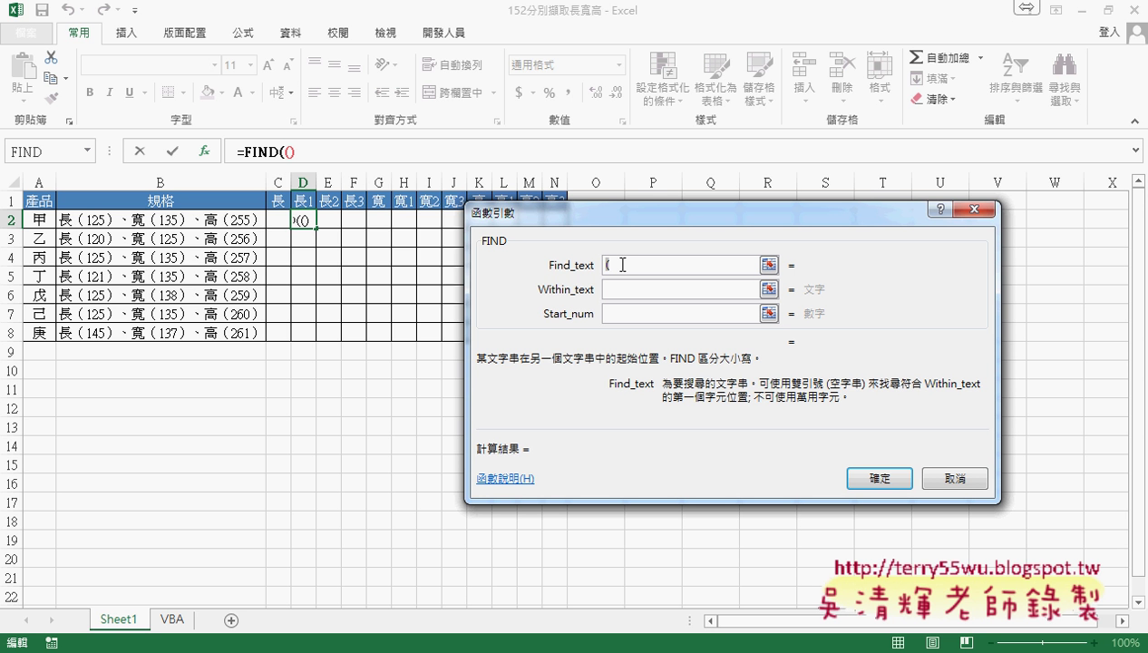
{"action": "key", "text": "BackSpace"}
{"action": "key", "text": "grave"}
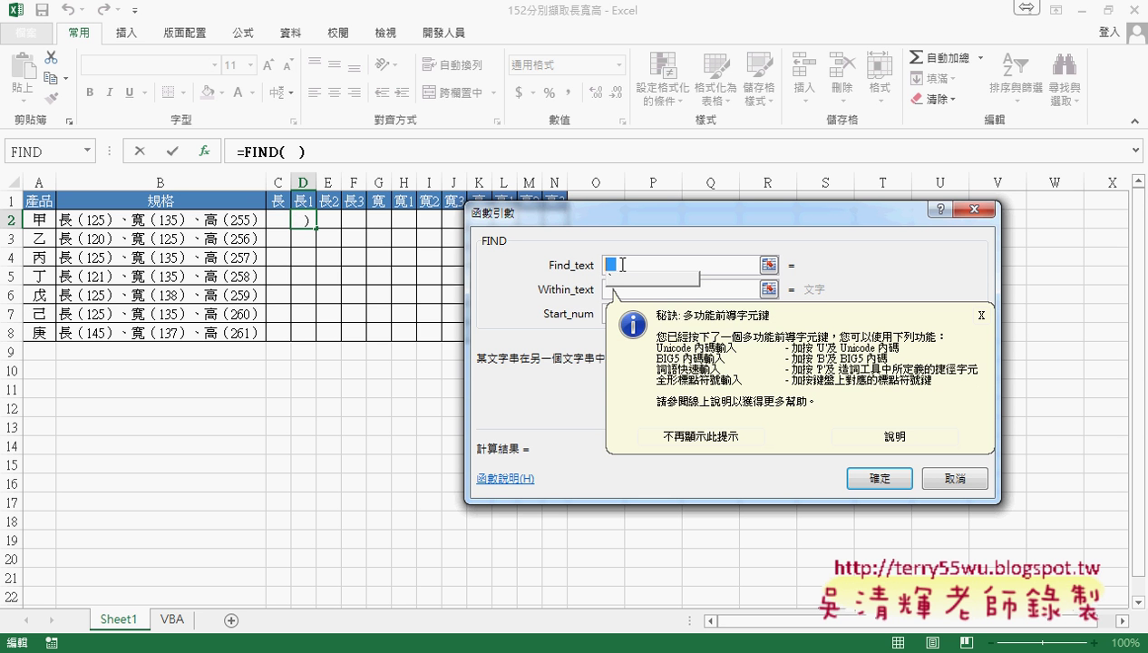
{"action": "type", "text": "("}
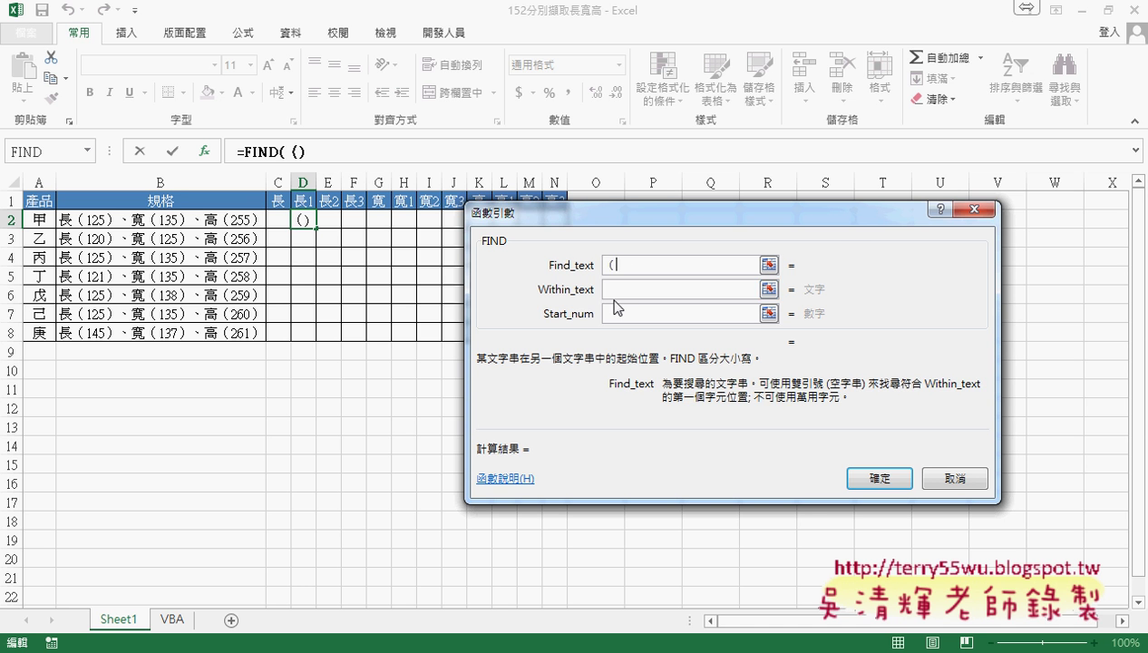
{"action": "left_click", "coordinate": [613, 290]}
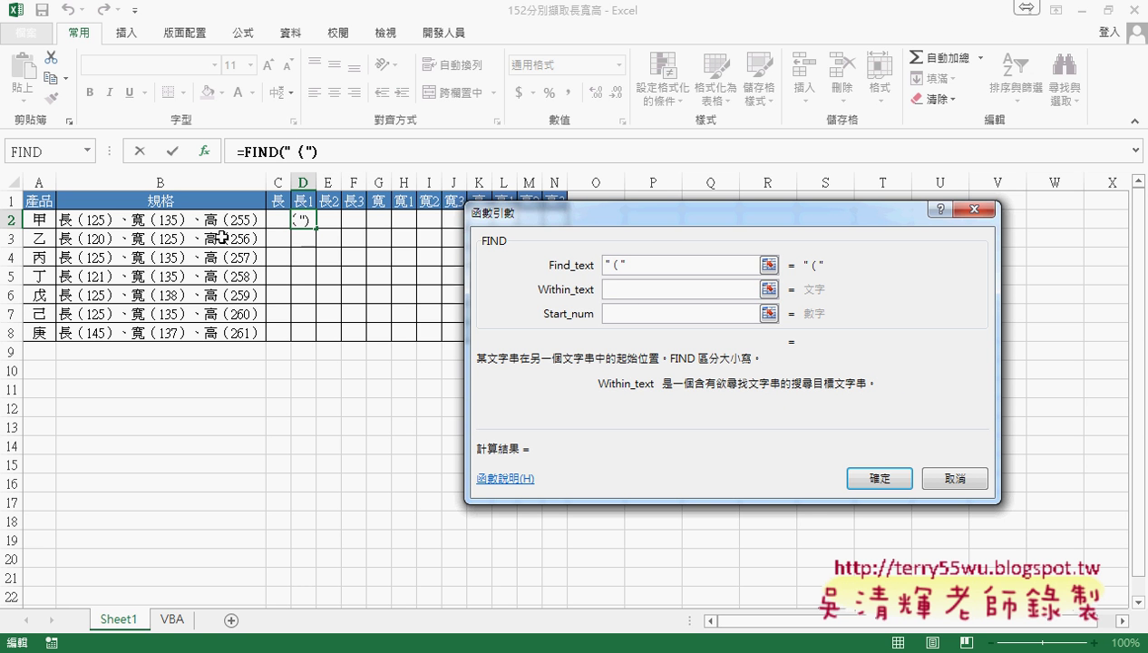
{"action": "left_click", "coordinate": [195, 221]}
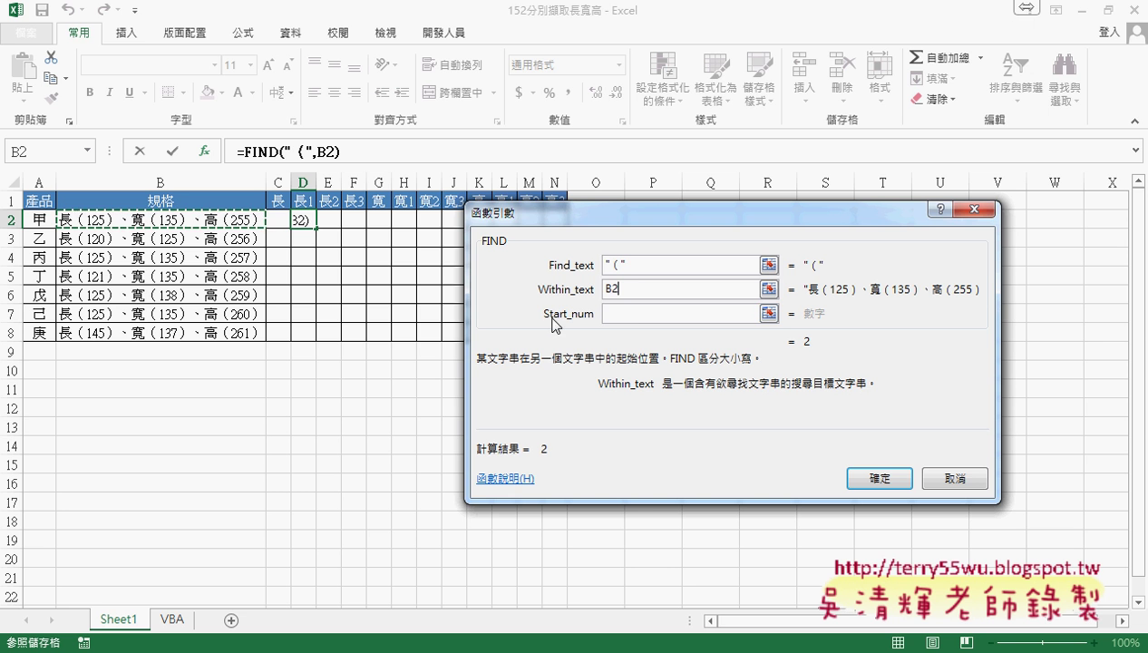
{"action": "left_click", "coordinate": [881, 478]}
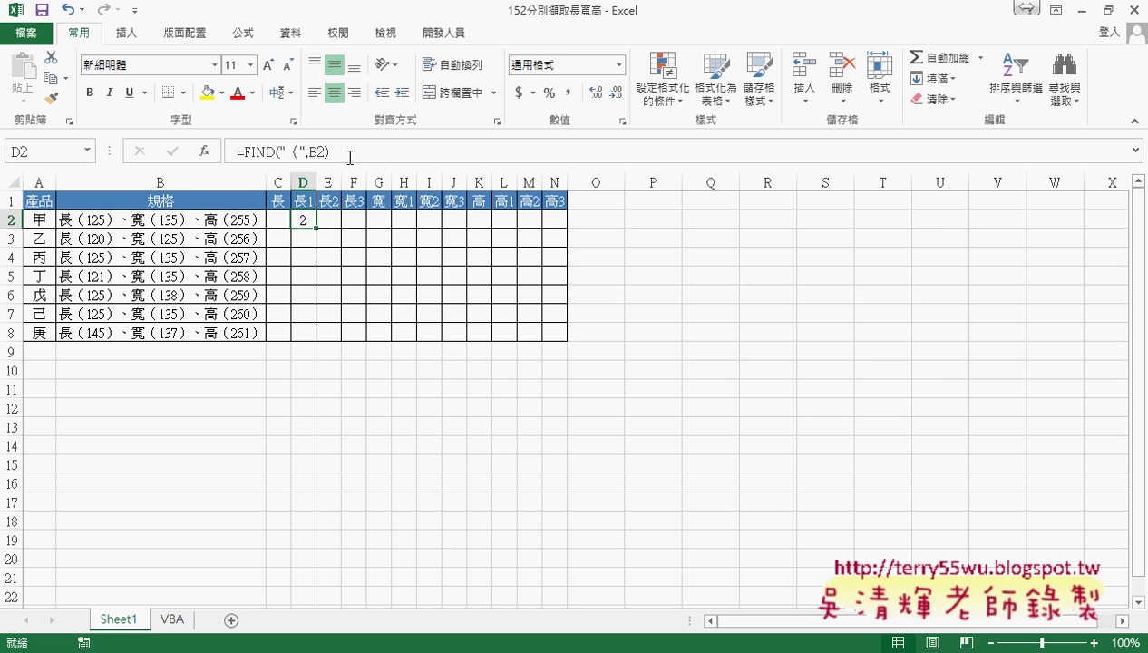
- Put =FIND("）",B2) in E2 by reusing D2's formula with the closing bracket, returning 6
{"action": "left_click_drag", "start_coordinate": [329, 151], "coordinate": [236, 151]}
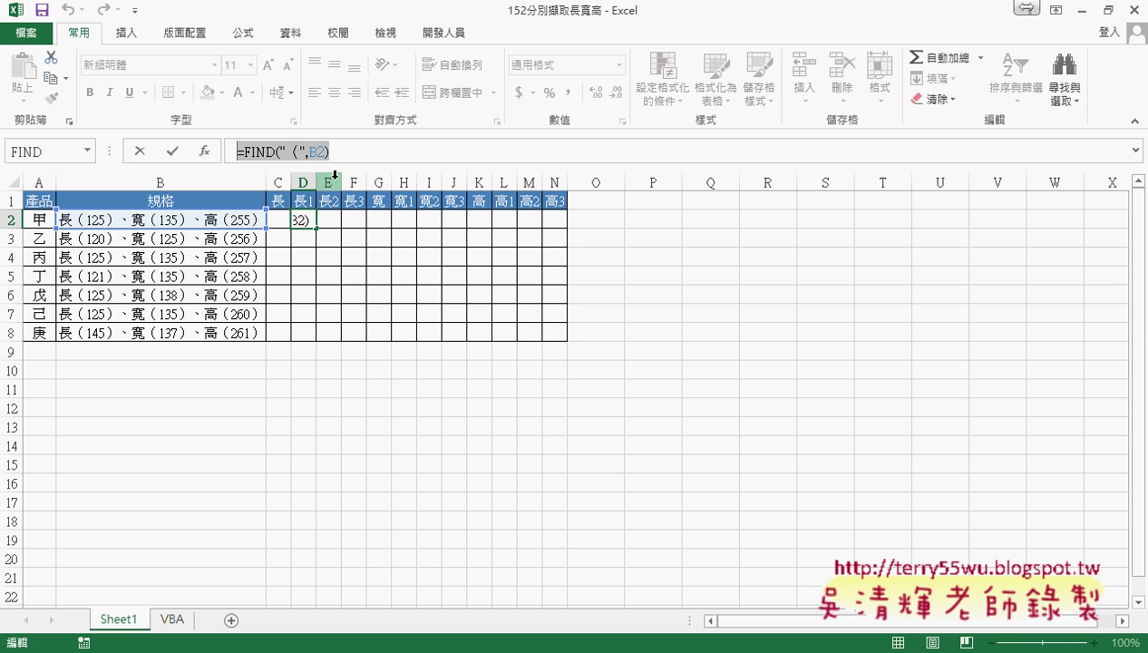
{"action": "key", "text": "Right"}
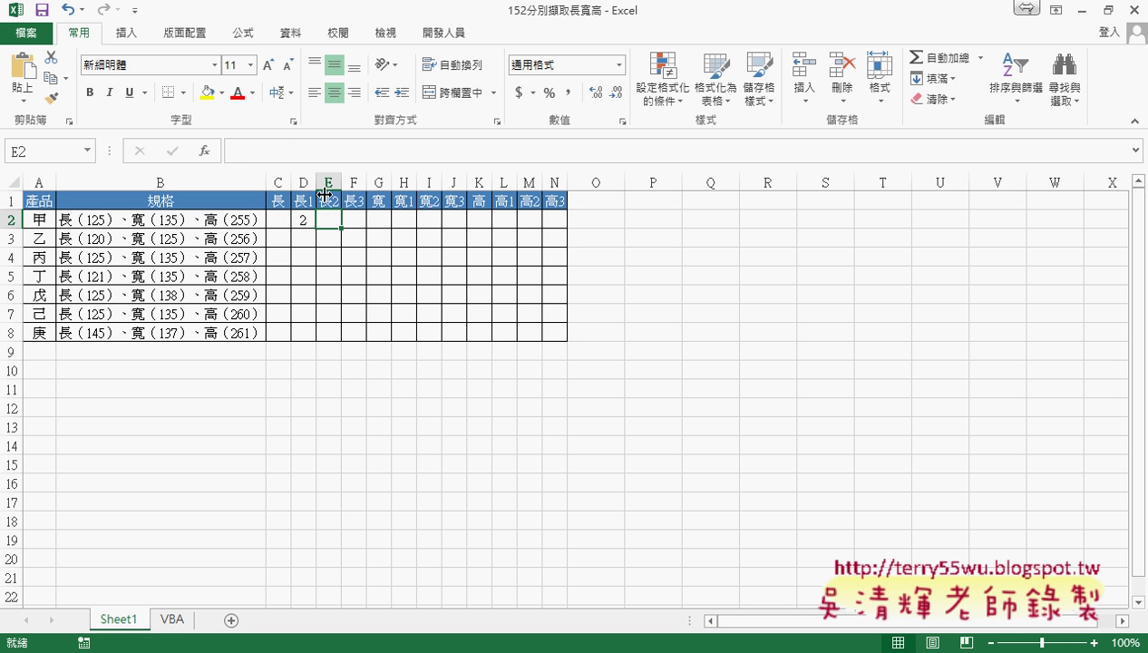
{"action": "left_click", "coordinate": [277, 152]}
{"action": "key", "text": "ctrl+v"}
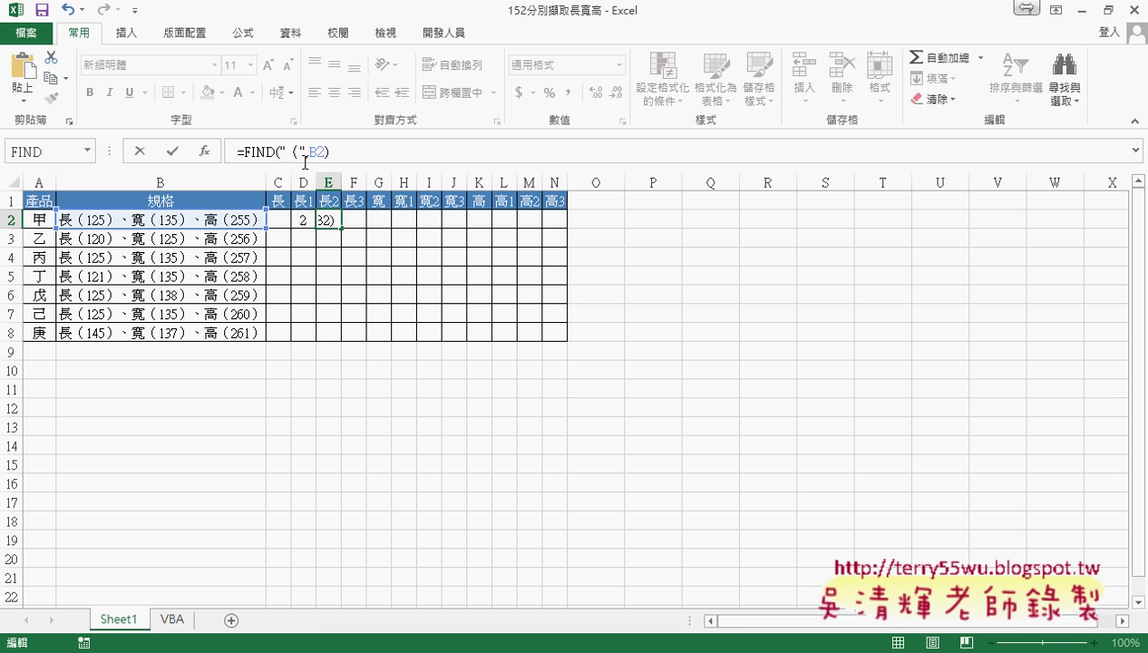
{"action": "left_click_drag", "start_coordinate": [286, 152], "coordinate": [299, 152]}
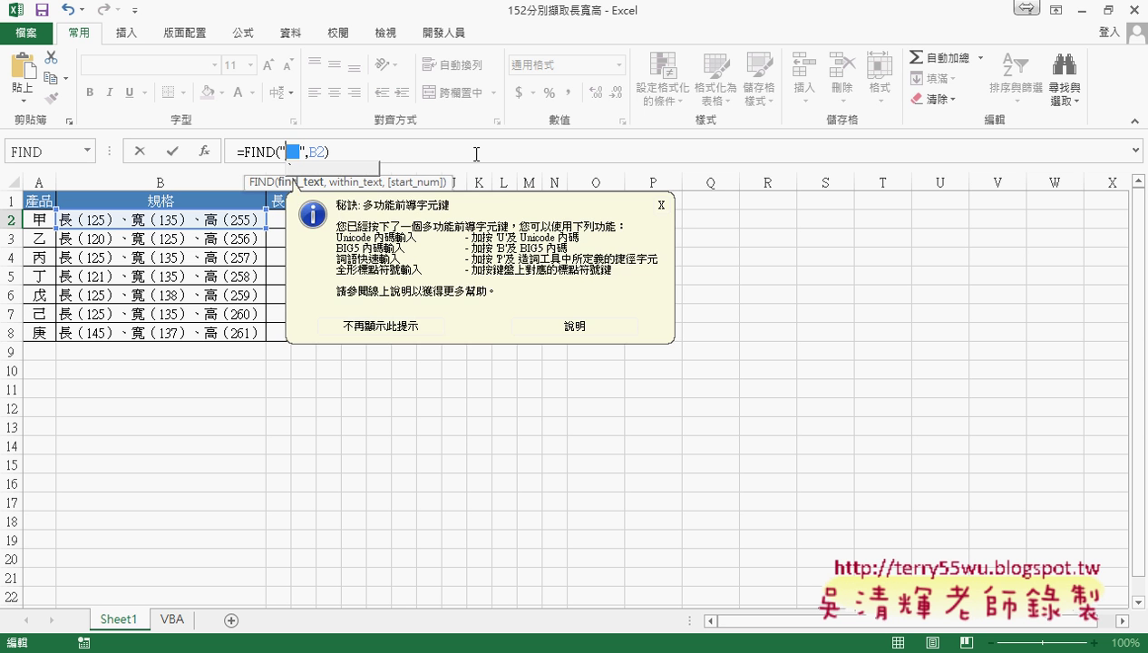
{"action": "type", "text": "）"}
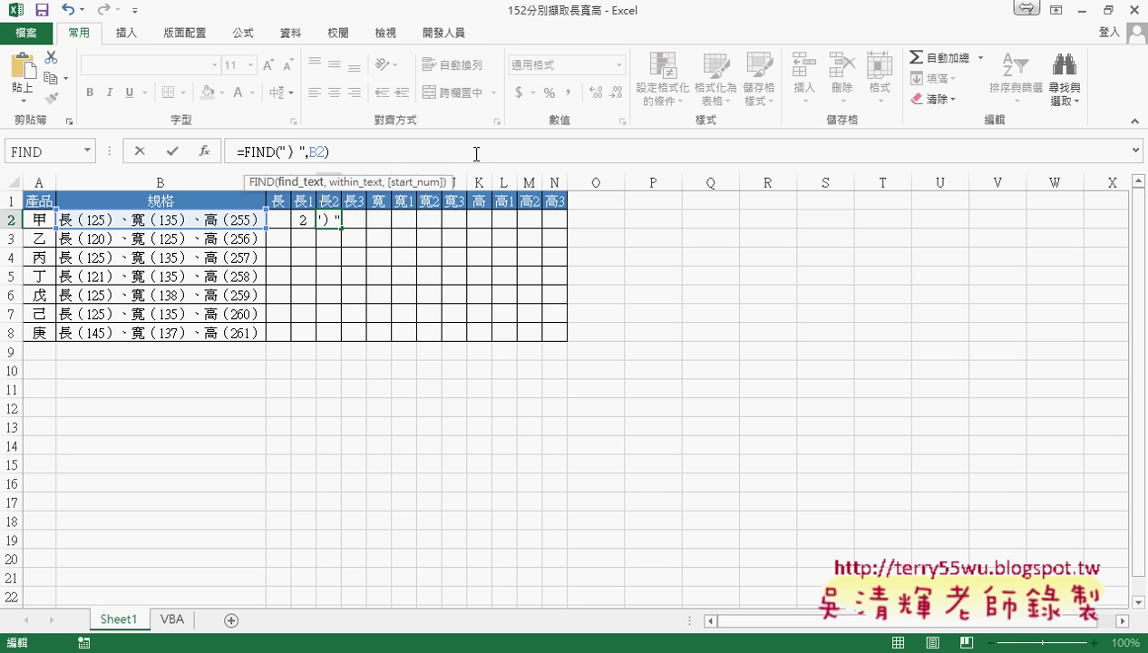
{"action": "left_click", "coordinate": [175, 151]}
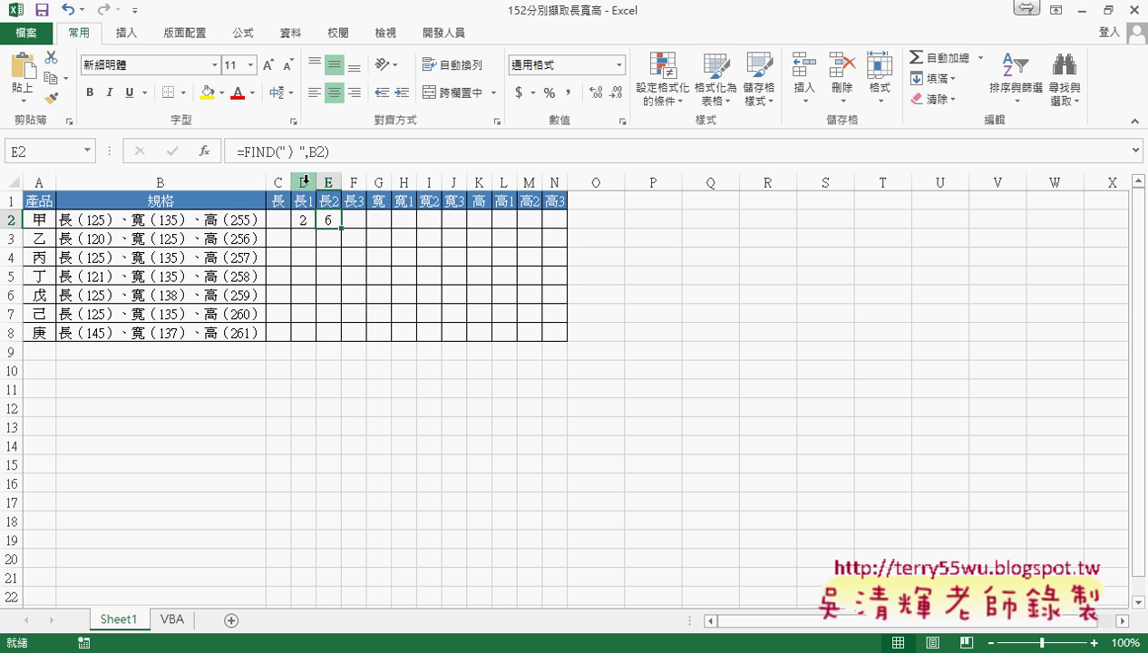
{"action": "left_click", "coordinate": [353, 219]}
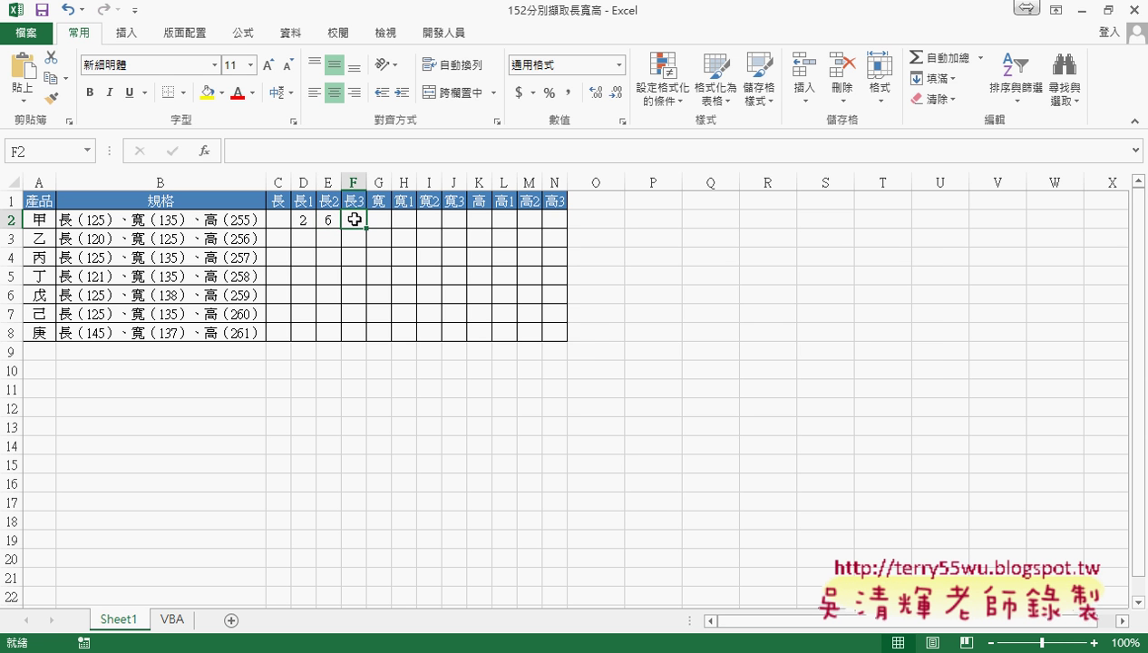
- Insert MID into F2 with Text B2 and Start_num D2+1
{"action": "left_click", "coordinate": [204, 151]}
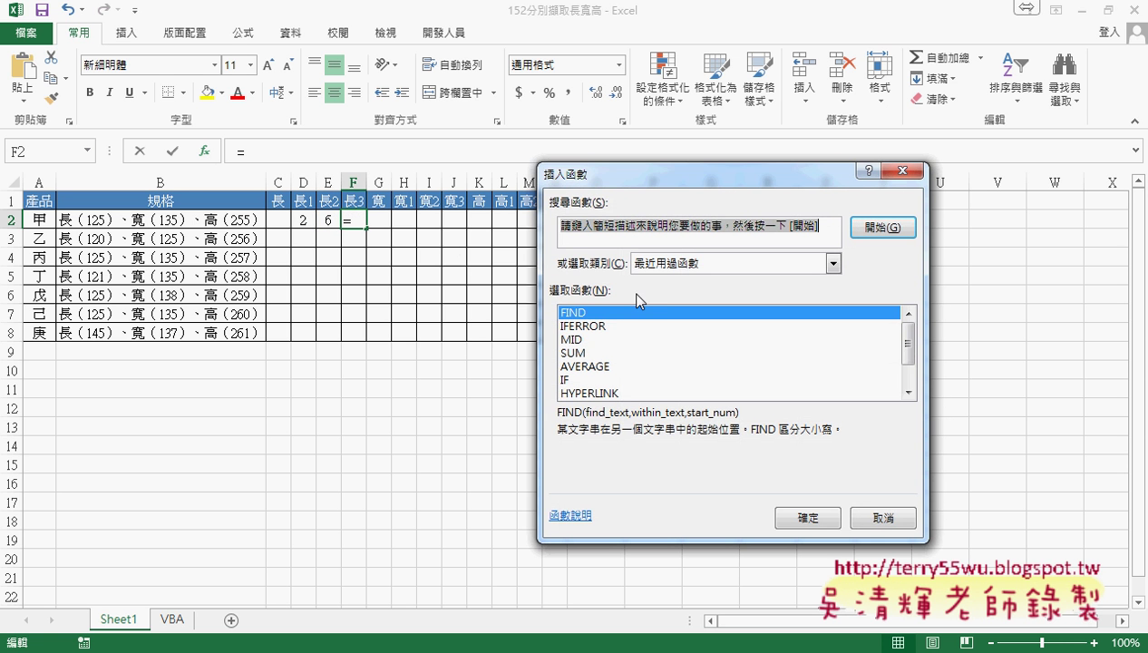
{"action": "double_click", "coordinate": [581, 339]}
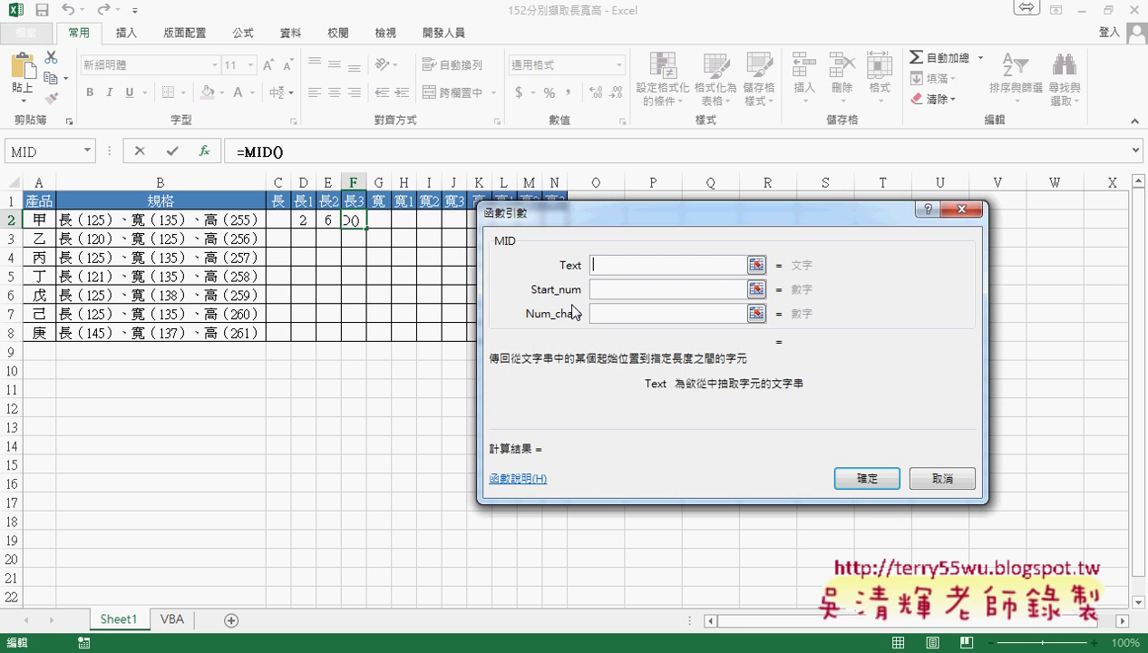
{"action": "left_click", "coordinate": [151, 227]}
{"action": "left_click", "coordinate": [612, 288]}
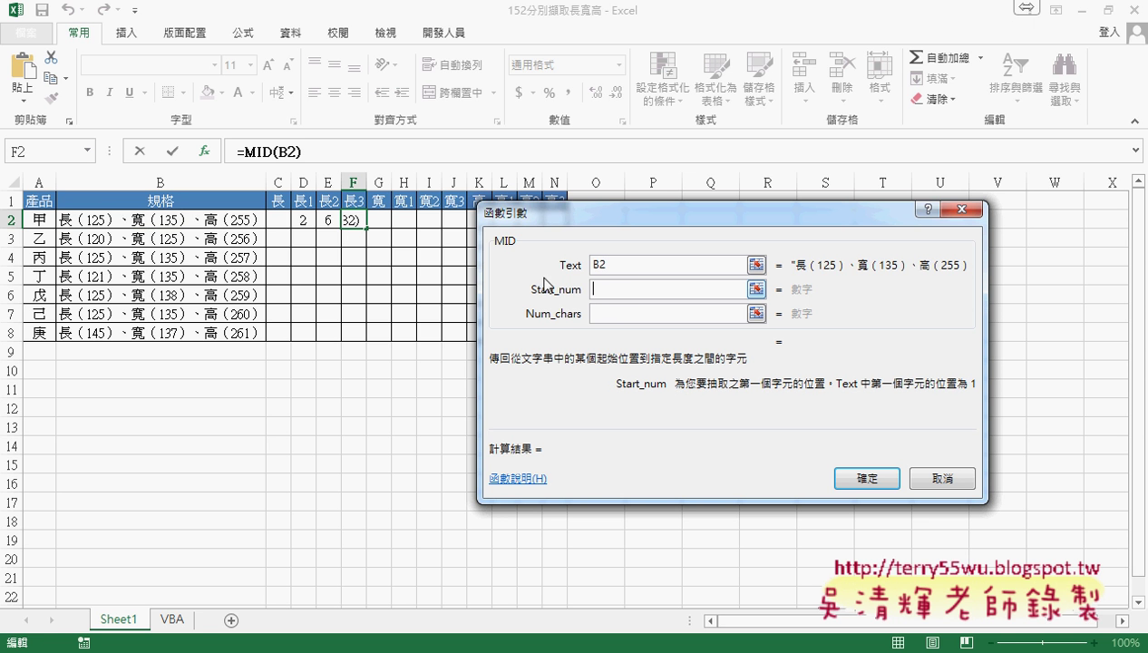
{"action": "left_click", "coordinate": [313, 222]}
{"action": "type", "text": "+1"}
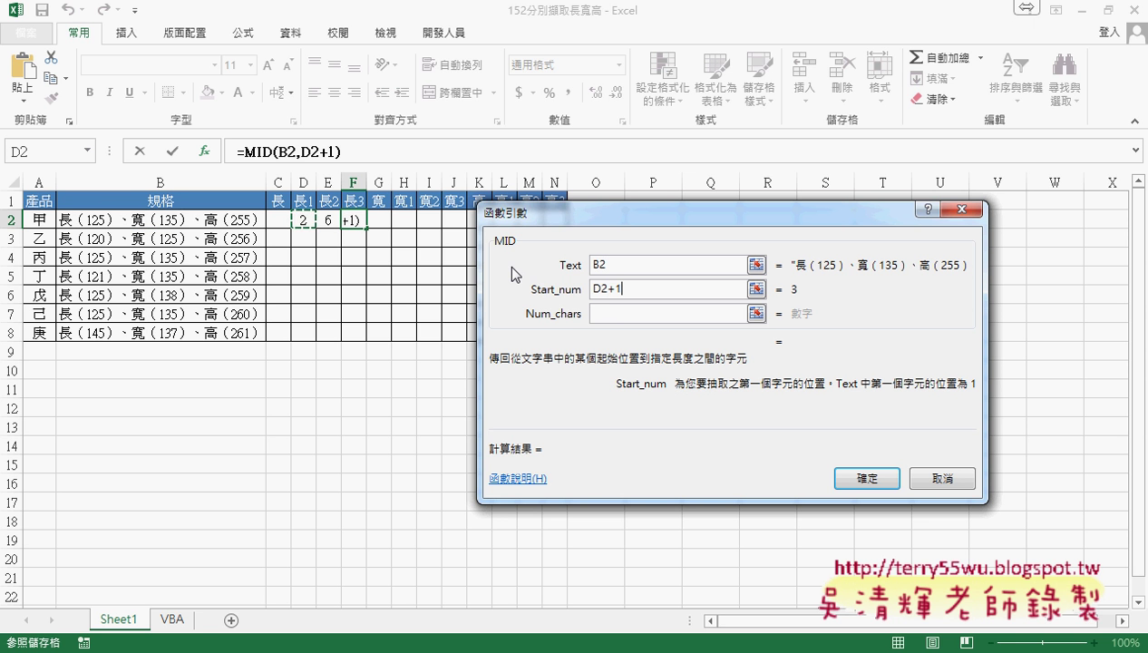
- Set MID's Num_chars to E2-D2-1 and confirm, extracting 125
{"action": "left_click", "coordinate": [623, 310]}
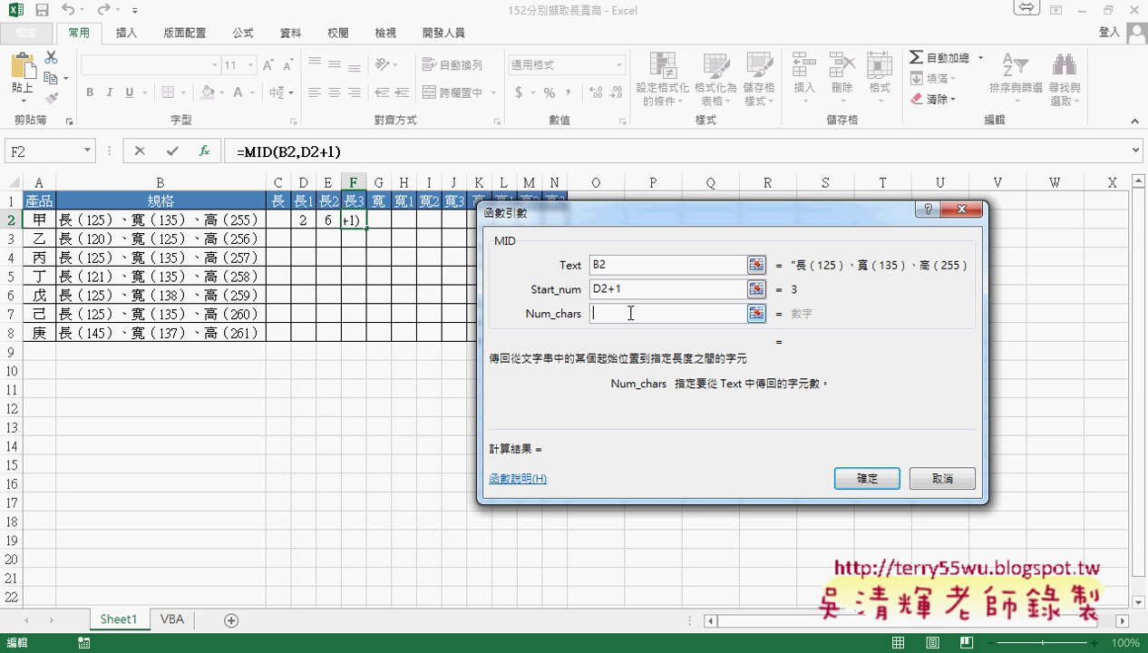
{"action": "left_click", "coordinate": [331, 218]}
{"action": "type", "text": "-"}
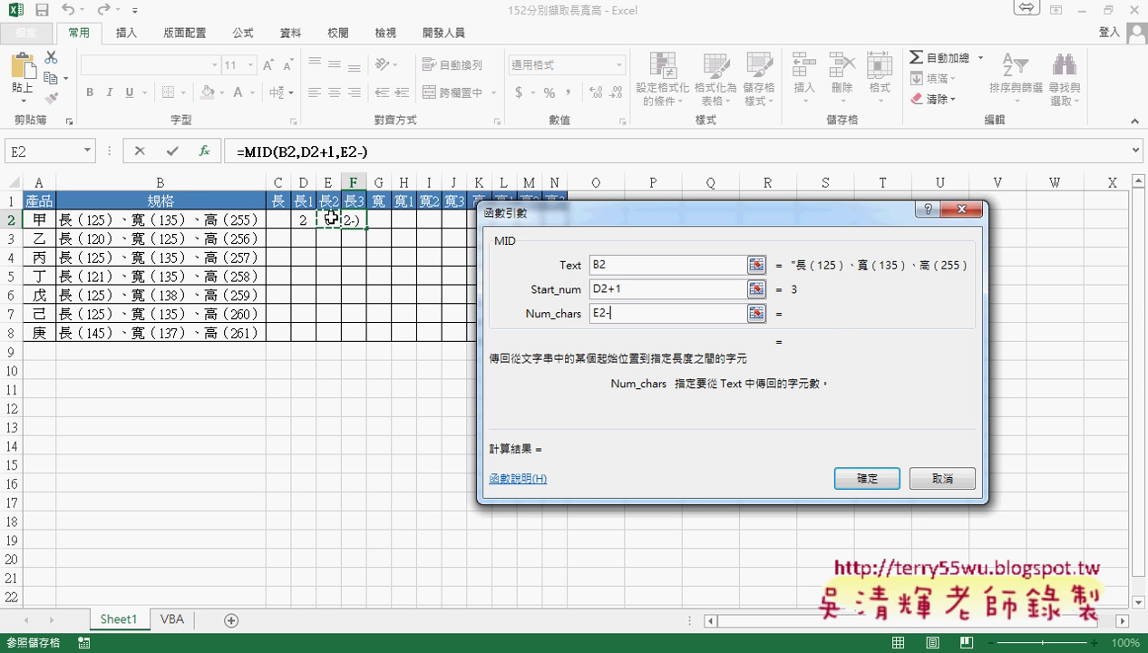
{"action": "left_click", "coordinate": [302, 219]}
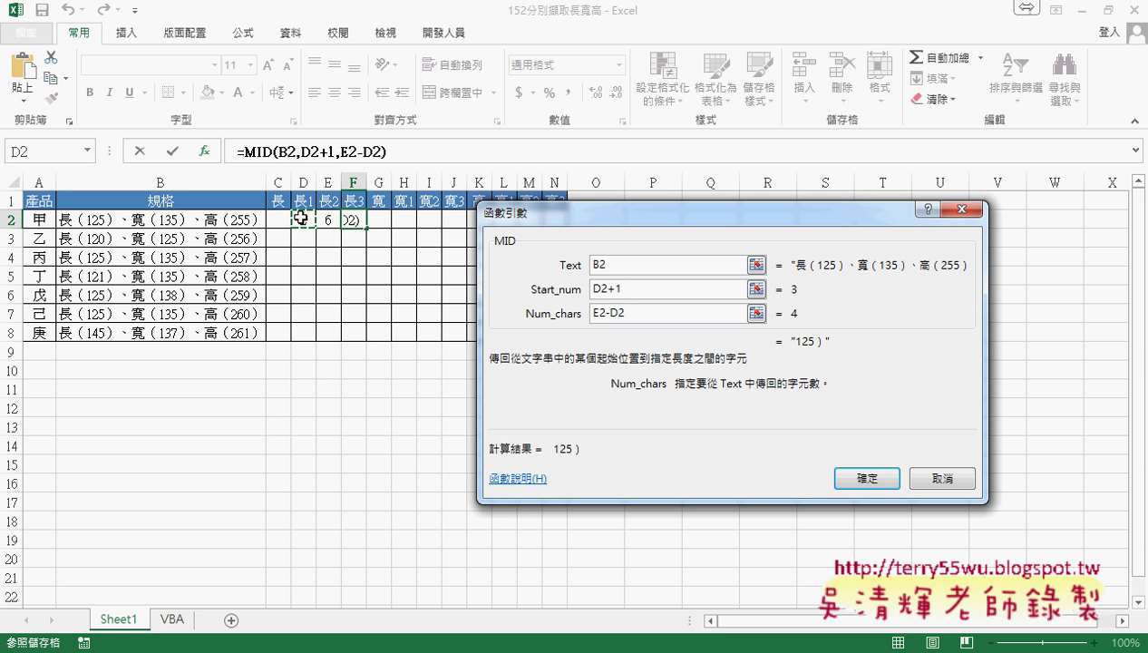
{"action": "type", "text": "-1"}
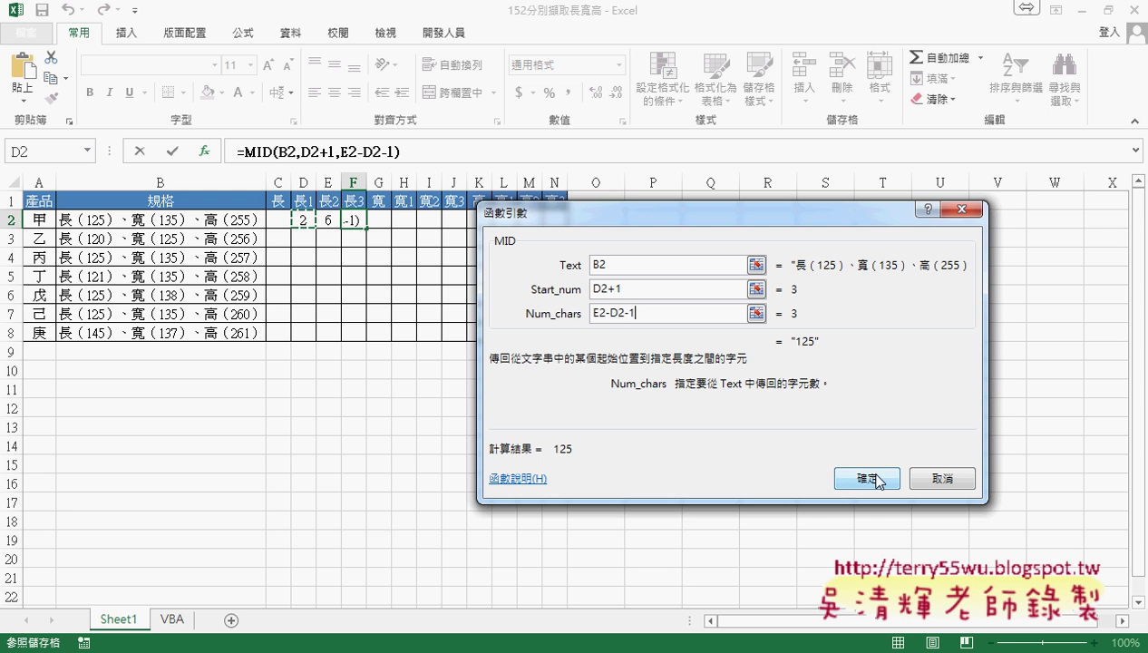
{"action": "left_click", "coordinate": [867, 476]}
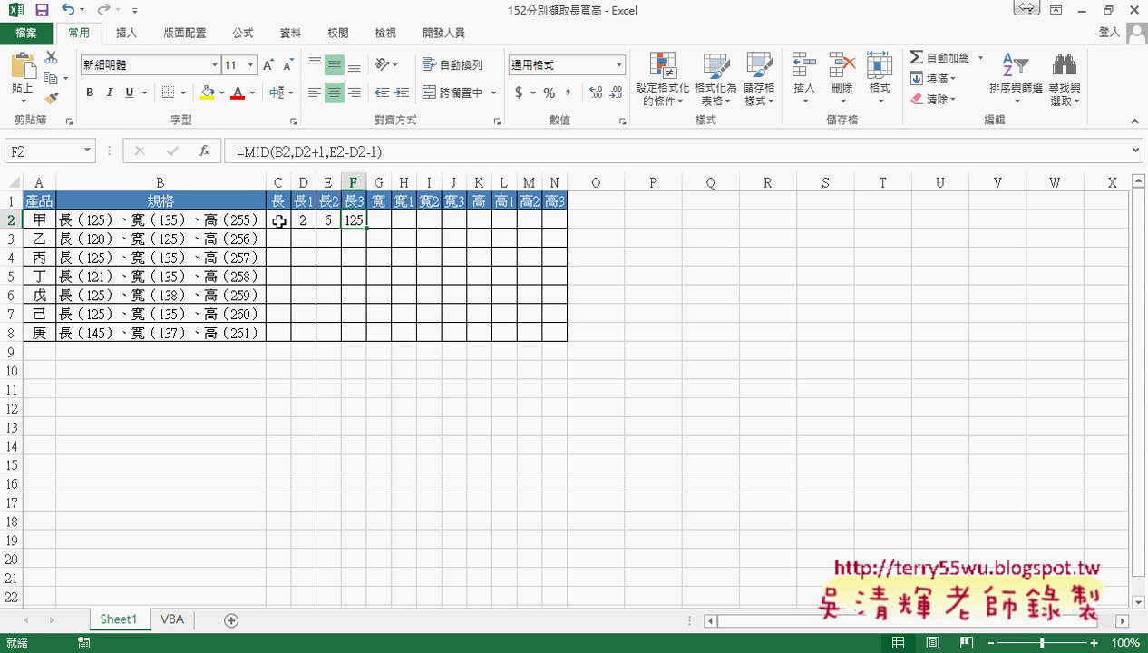
{"action": "left_click", "coordinate": [279, 222]}
- Paste D2's =FIND("（",B2) formula into G2
{"action": "key", "text": "Right"}
{"action": "key", "text": "Right"}
{"action": "key", "text": "Right"}
{"action": "left_click", "coordinate": [384, 221]}
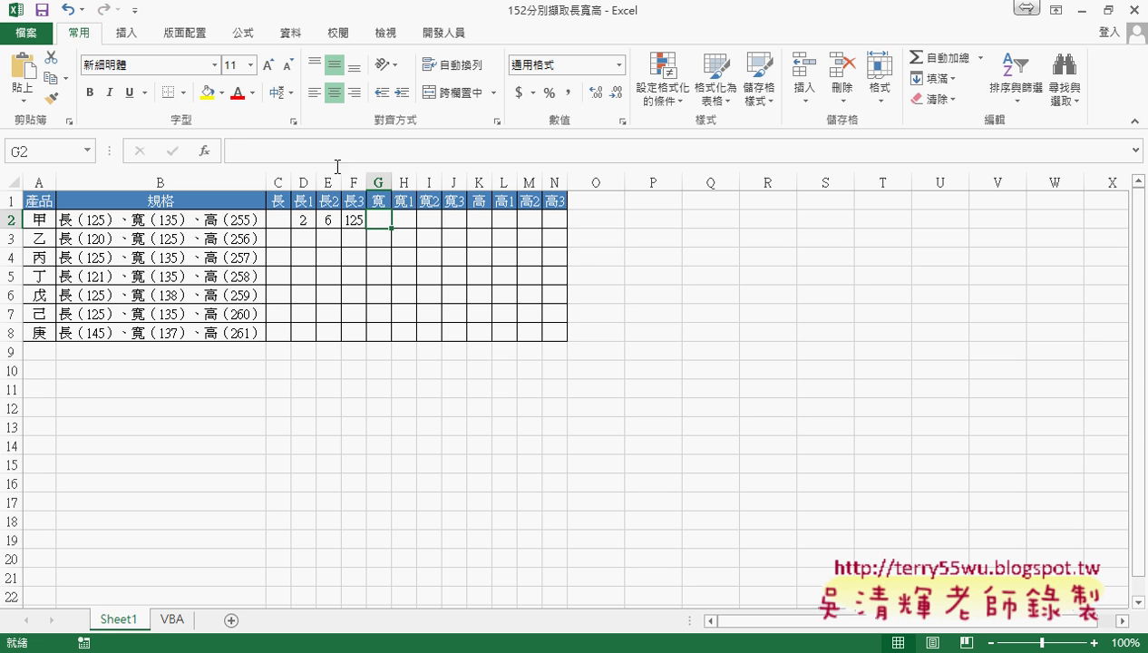
{"action": "left_click", "coordinate": [303, 219]}
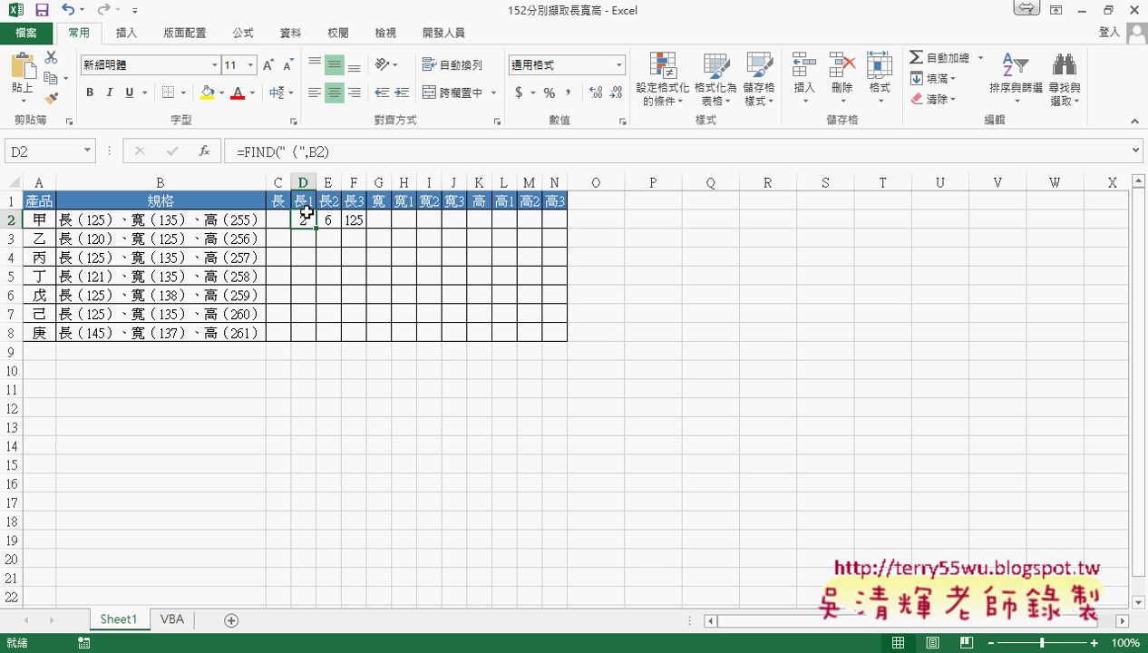
{"action": "left_click", "coordinate": [354, 152]}
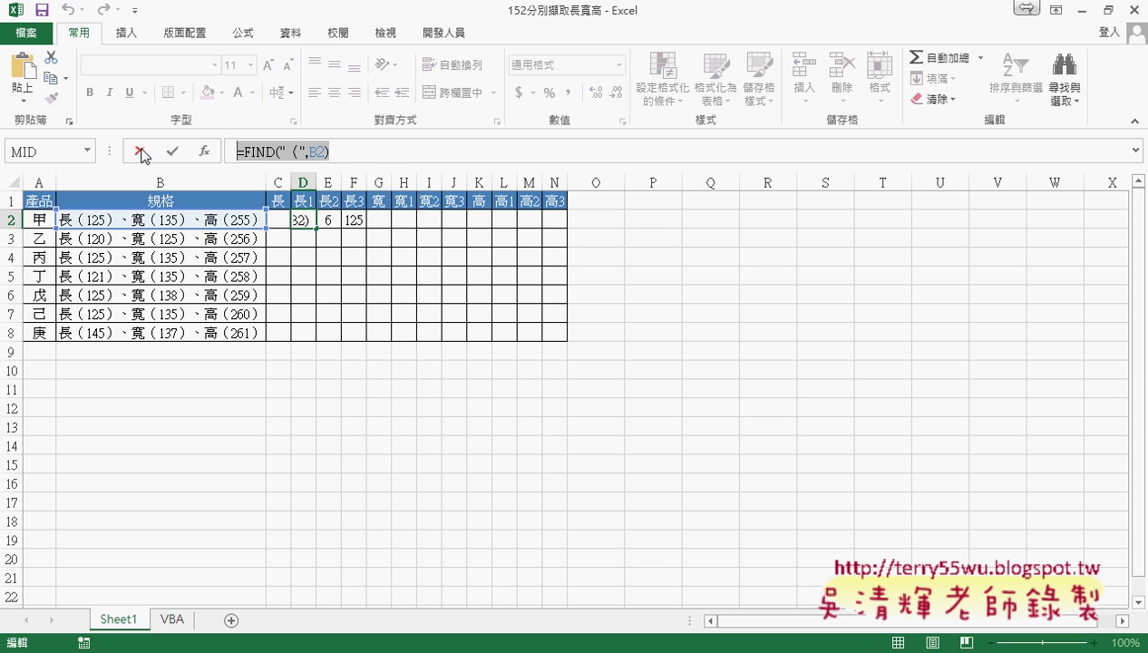
{"action": "left_click", "coordinate": [140, 151]}
{"action": "left_click", "coordinate": [379, 219]}
{"action": "left_click", "coordinate": [287, 148]}
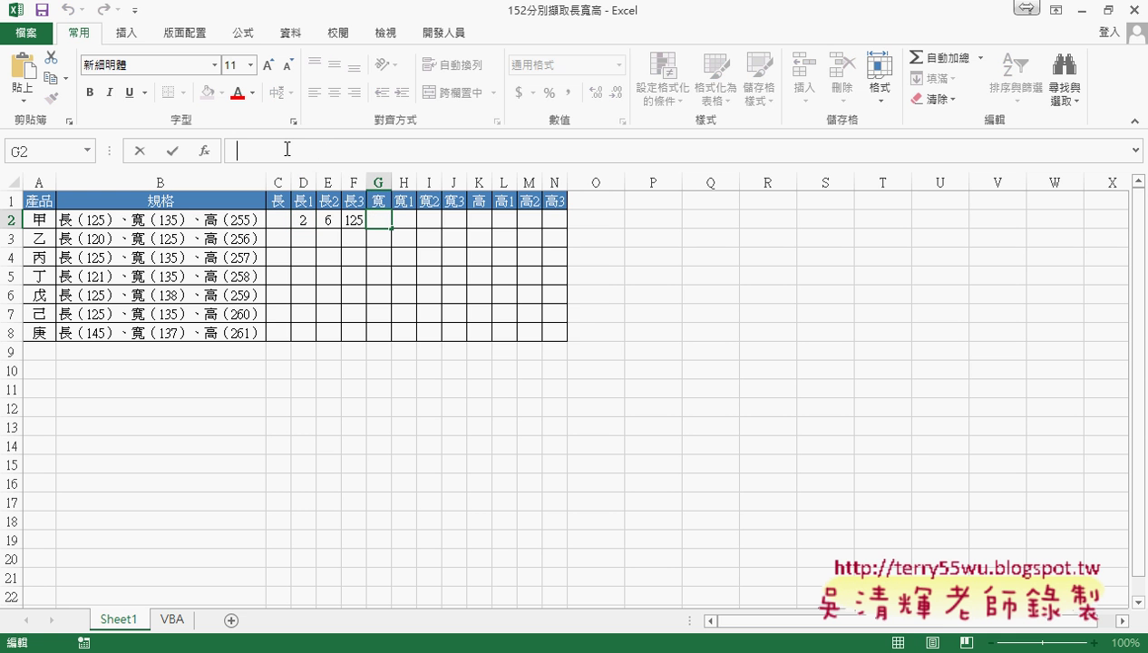
{"action": "type", "text": "=FIND(\"（\",B2)"}
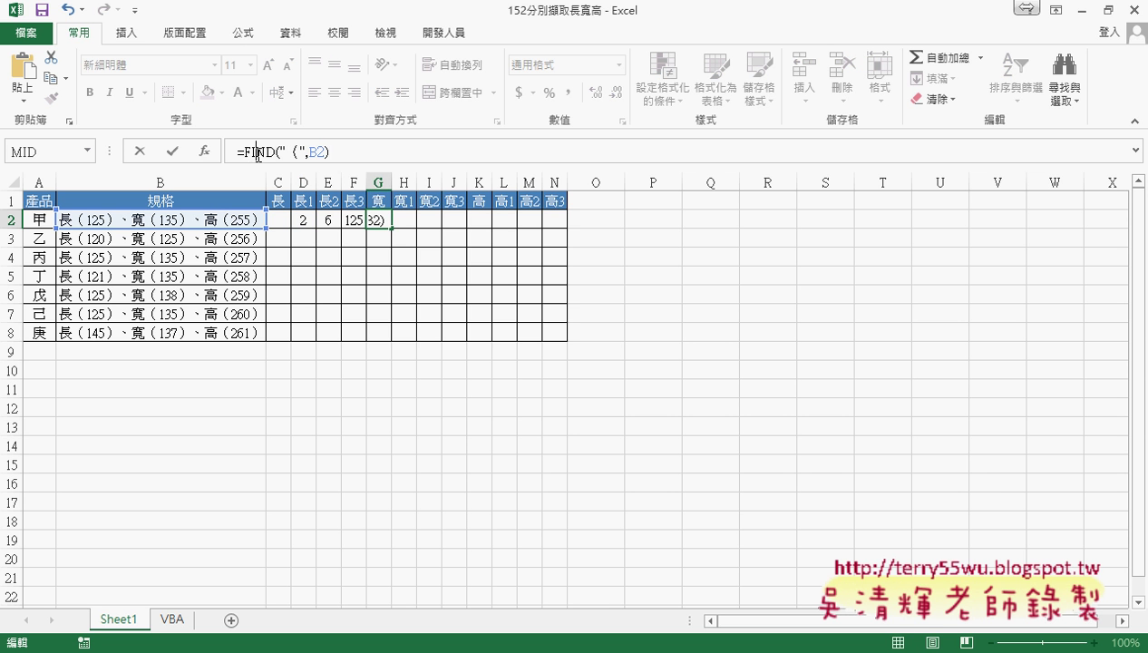
- Set FIND's Start_num in G2 to FIND("（",B2)+1, previewing 9
{"action": "left_click", "coordinate": [255, 151]}
{"action": "left_click", "coordinate": [208, 154]}
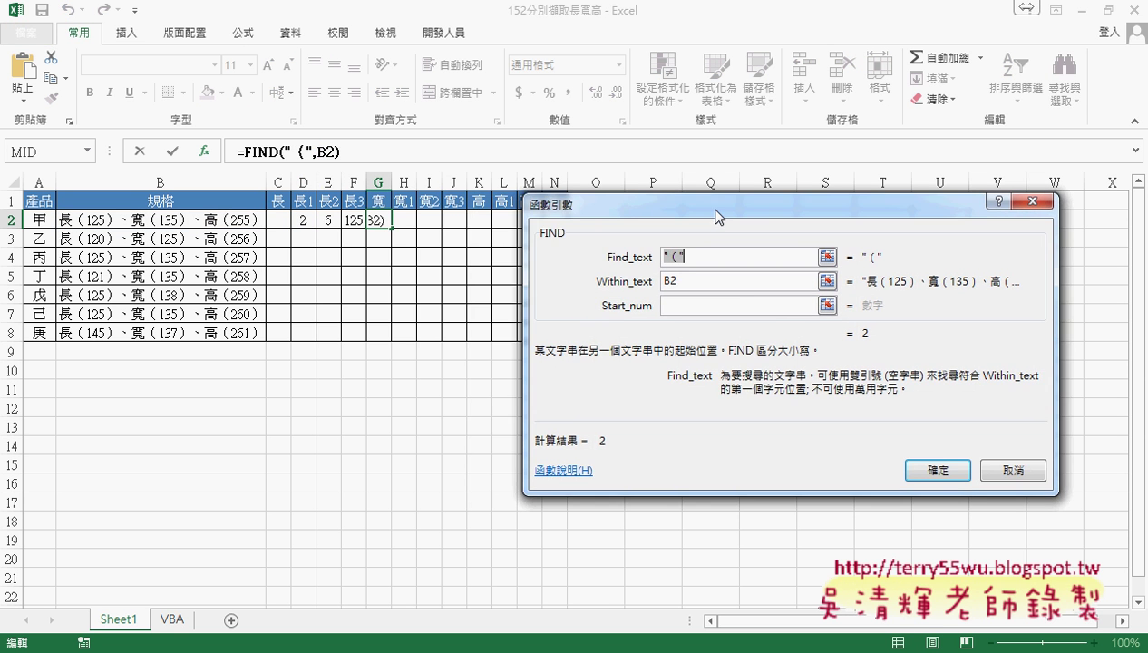
{"action": "left_click_drag", "start_coordinate": [651, 218], "coordinate": [745, 253]}
{"action": "key", "text": "Tab"}
{"action": "key", "text": "Tab"}
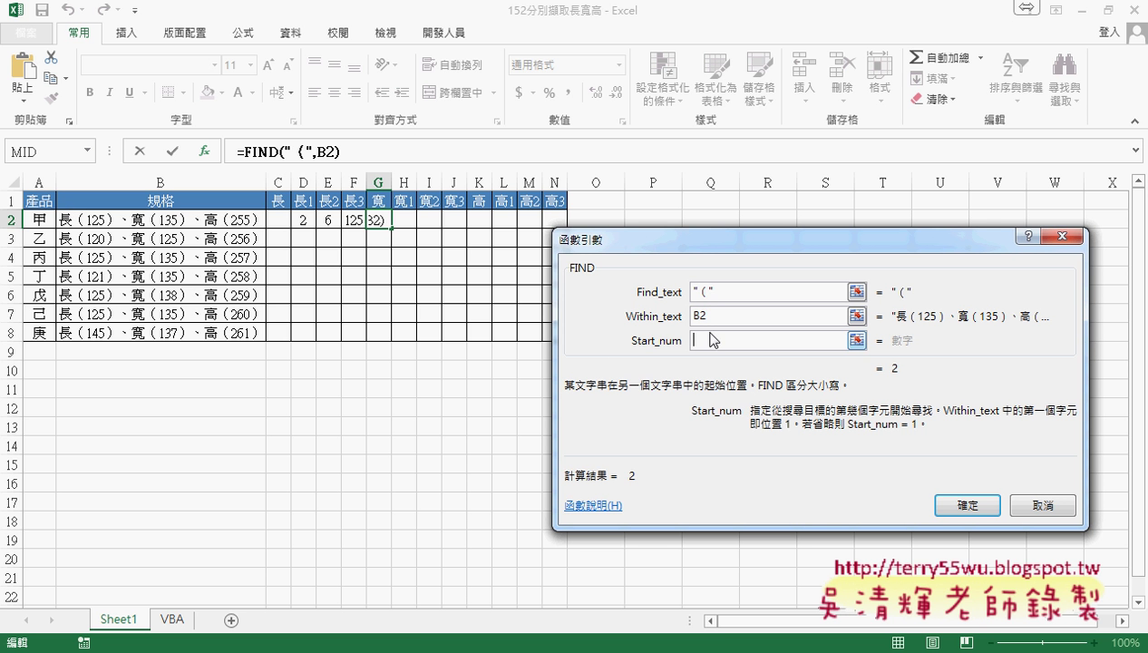
{"action": "type", "text": "=FIND(\"（\",B2)"}
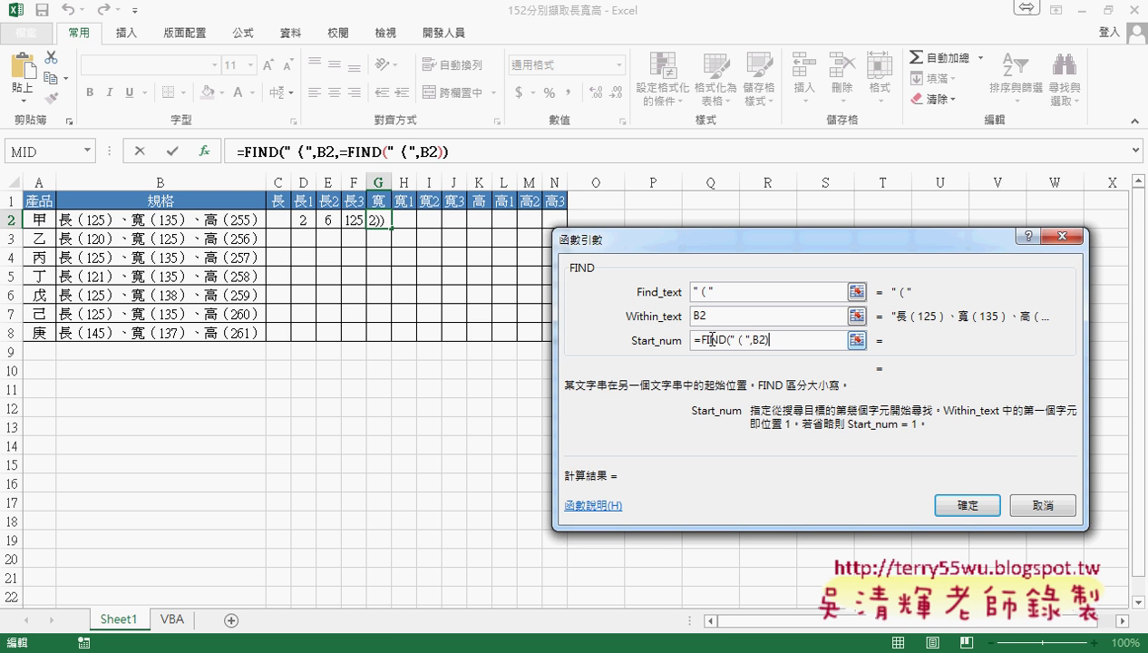
{"action": "left_click", "coordinate": [693, 340]}
{"action": "key", "text": "Delete"}
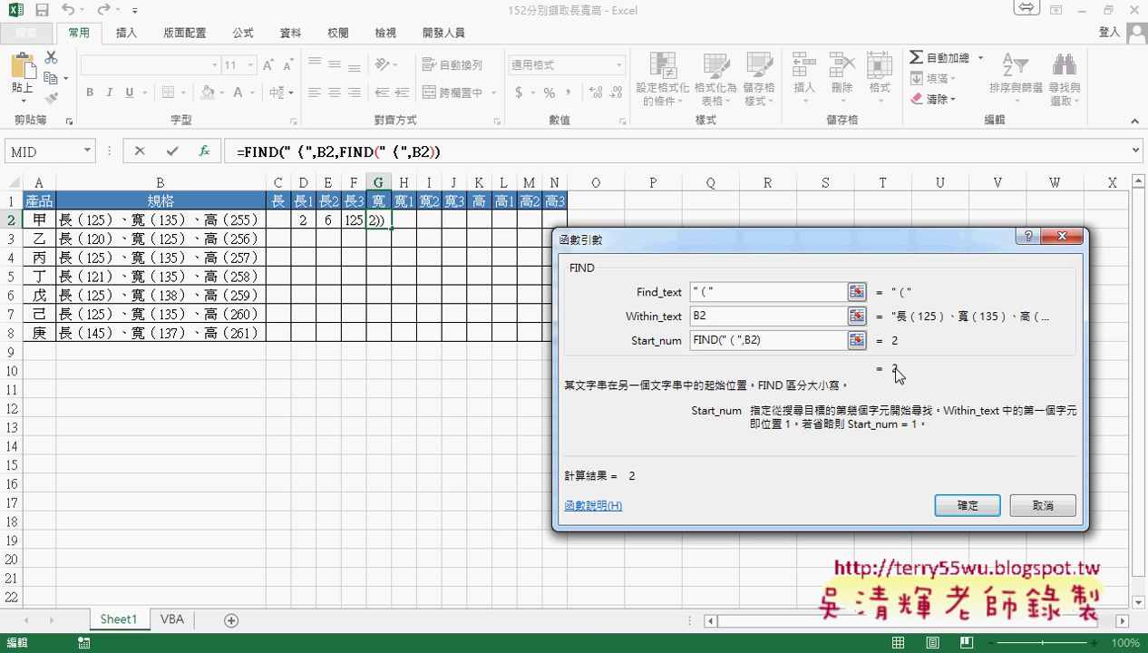
{"action": "left_click", "coordinate": [810, 340]}
{"action": "type", "text": "+"}
{"action": "type", "text": "1"}
{"action": "mouse_move", "coordinate": [762, 340]}
{"action": "left_mouse_down"}
{"action": "mouse_move", "coordinate": [688, 344]}
{"action": "mouse_move", "coordinate": [759, 346]}
{"action": "left_mouse_up"}
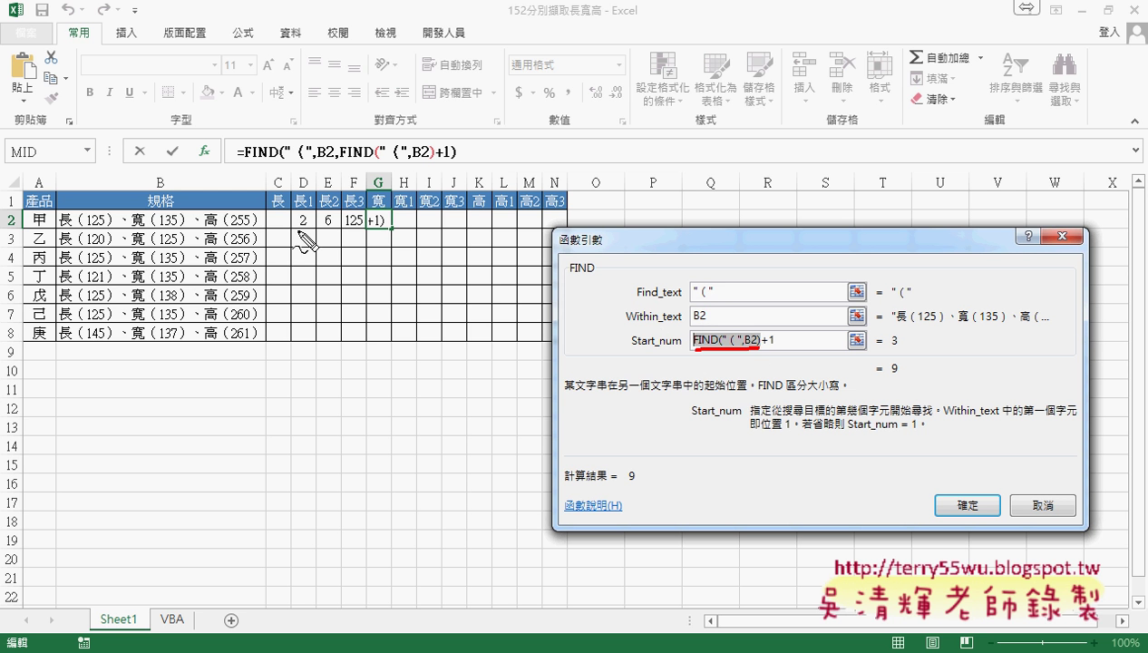
{"action": "mouse_move", "coordinate": [294, 225]}
{"action": "left_mouse_down"}
{"action": "mouse_move", "coordinate": [688, 340]}
{"action": "mouse_move", "coordinate": [681, 348]}
{"action": "left_mouse_up"}
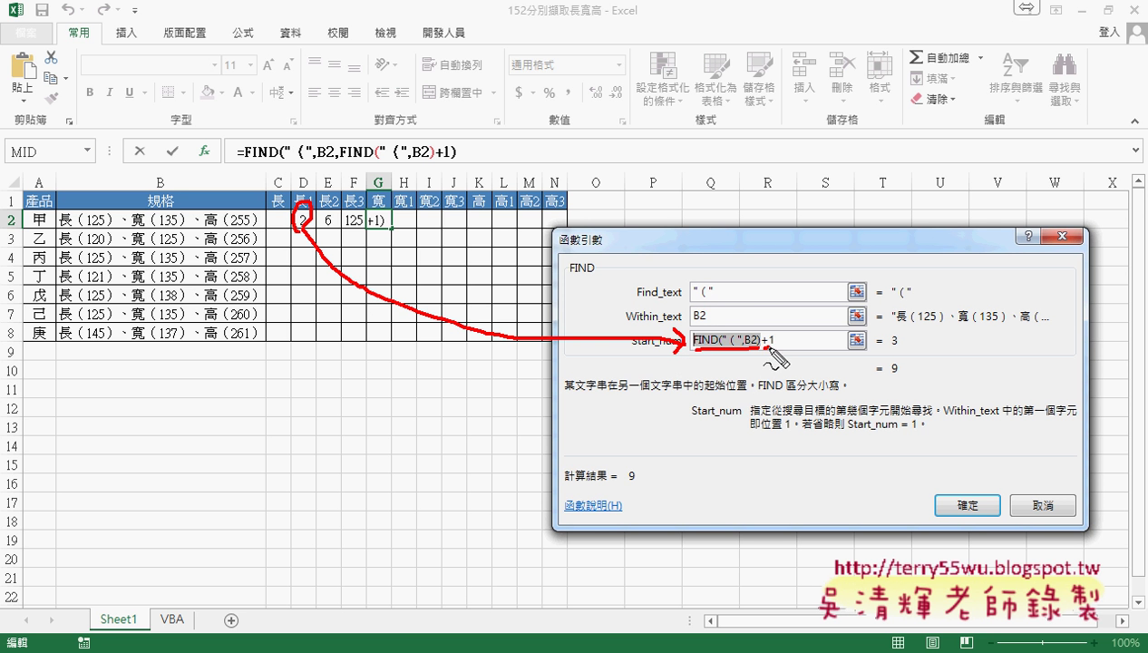
{"action": "left_click_drag", "start_coordinate": [764, 346], "coordinate": [781, 346]}
{"action": "left_click_drag", "start_coordinate": [890, 346], "coordinate": [907, 346]}
{"action": "left_click_drag", "start_coordinate": [85, 220], "coordinate": [150, 216]}
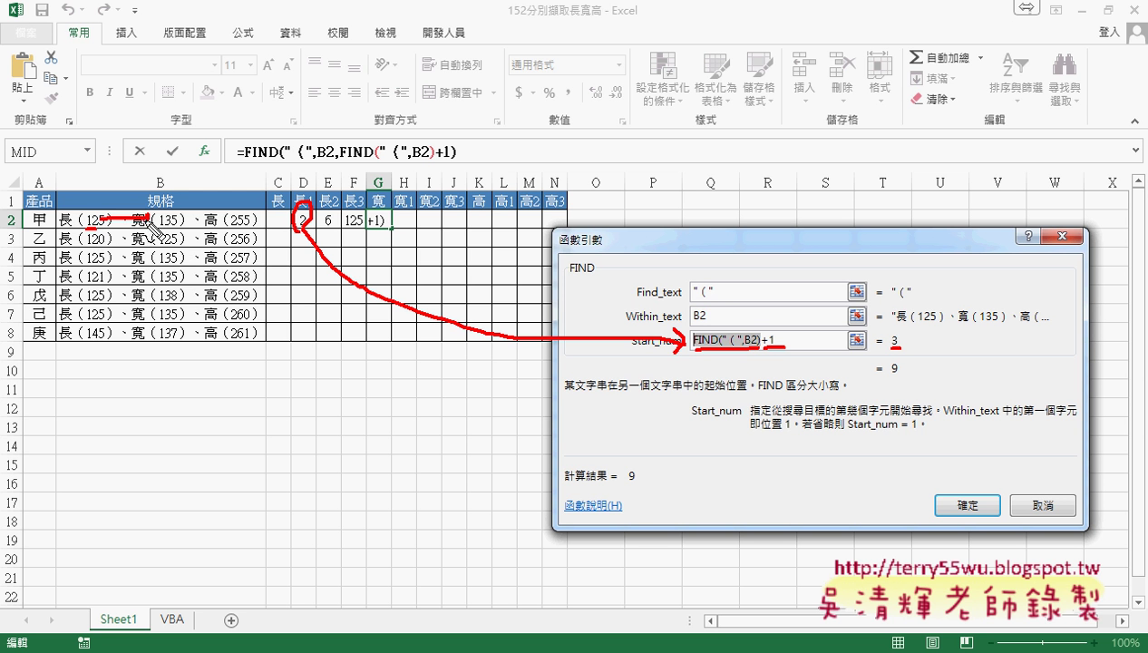
{"action": "left_click_drag", "start_coordinate": [891, 380], "coordinate": [905, 378]}
{"action": "key", "text": "Escape"}
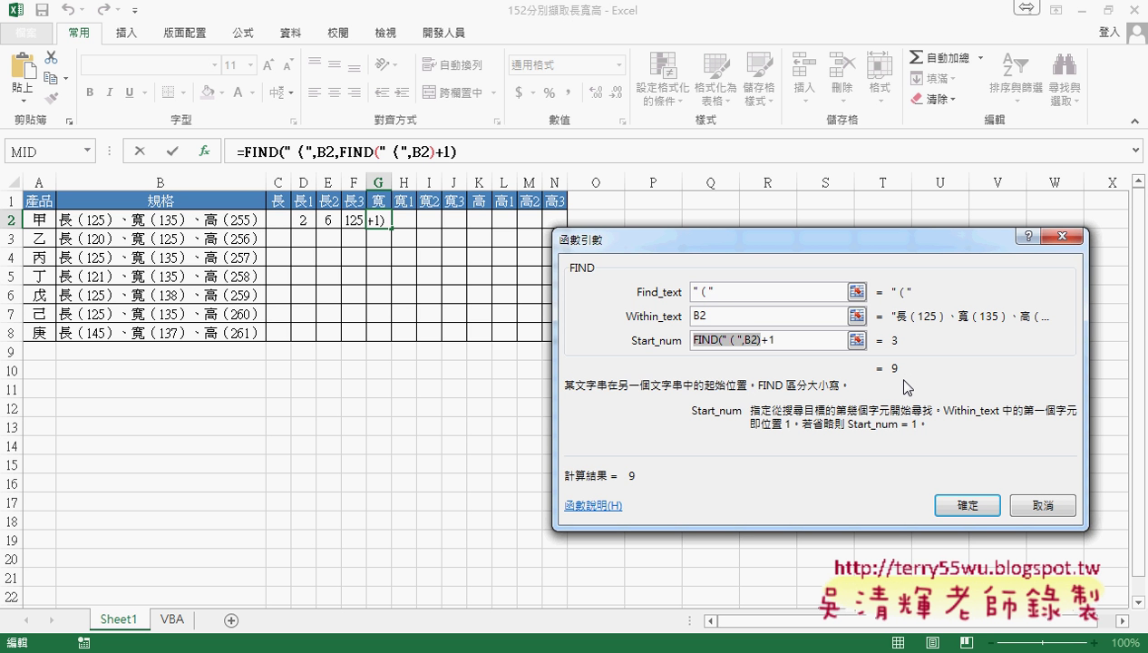
- Confirm G2's second-bracket FIND formula and copy its text from the formula bar
{"action": "left_click", "coordinate": [974, 508]}
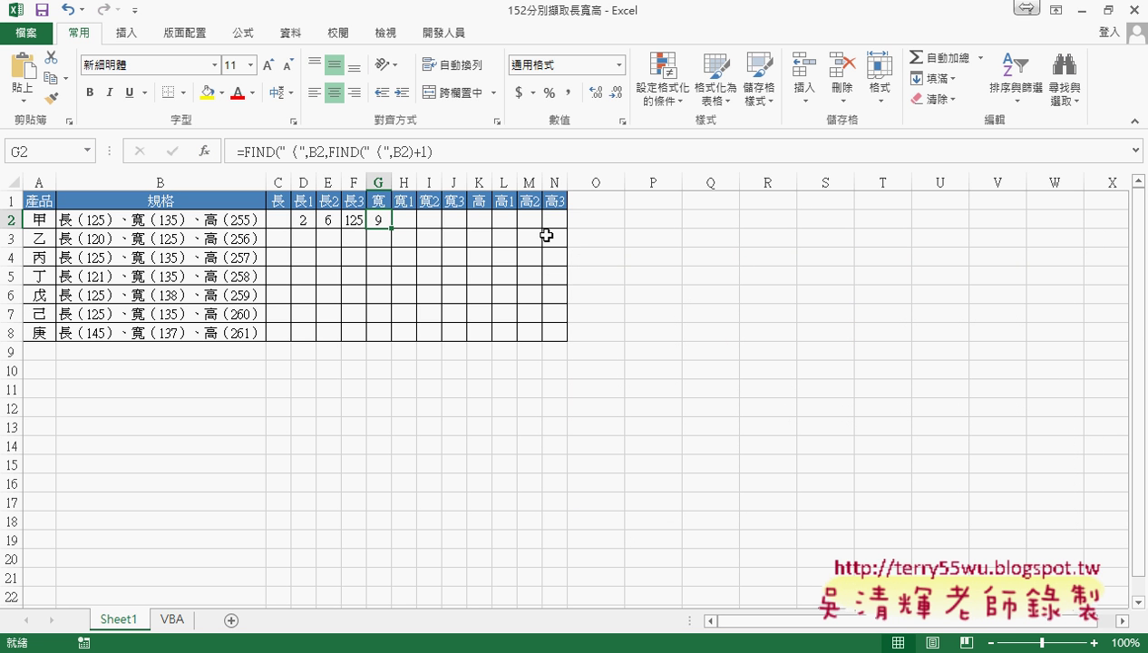
{"action": "left_click", "coordinate": [408, 218]}
{"action": "left_click", "coordinate": [385, 215]}
{"action": "left_click", "coordinate": [238, 152]}
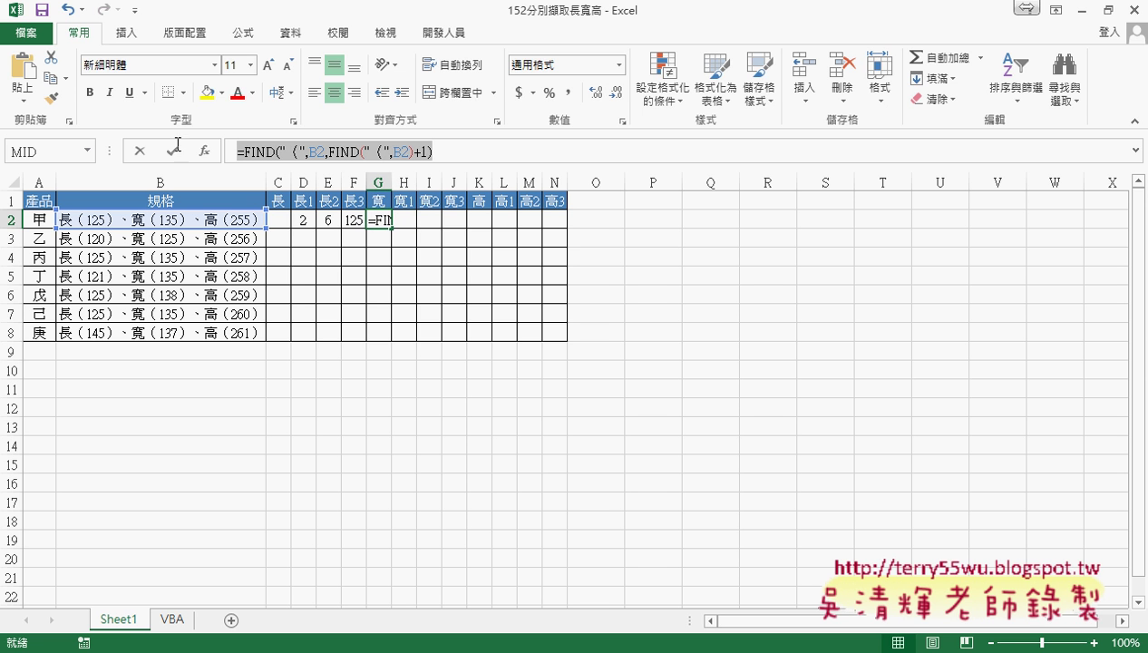
{"action": "left_click_drag", "start_coordinate": [434, 152], "coordinate": [239, 152]}
{"action": "key", "text": "BackSpace"}
{"action": "type", "text": "=FIND(\"（\",B2,FIND(\"（\",B2)+1)"}
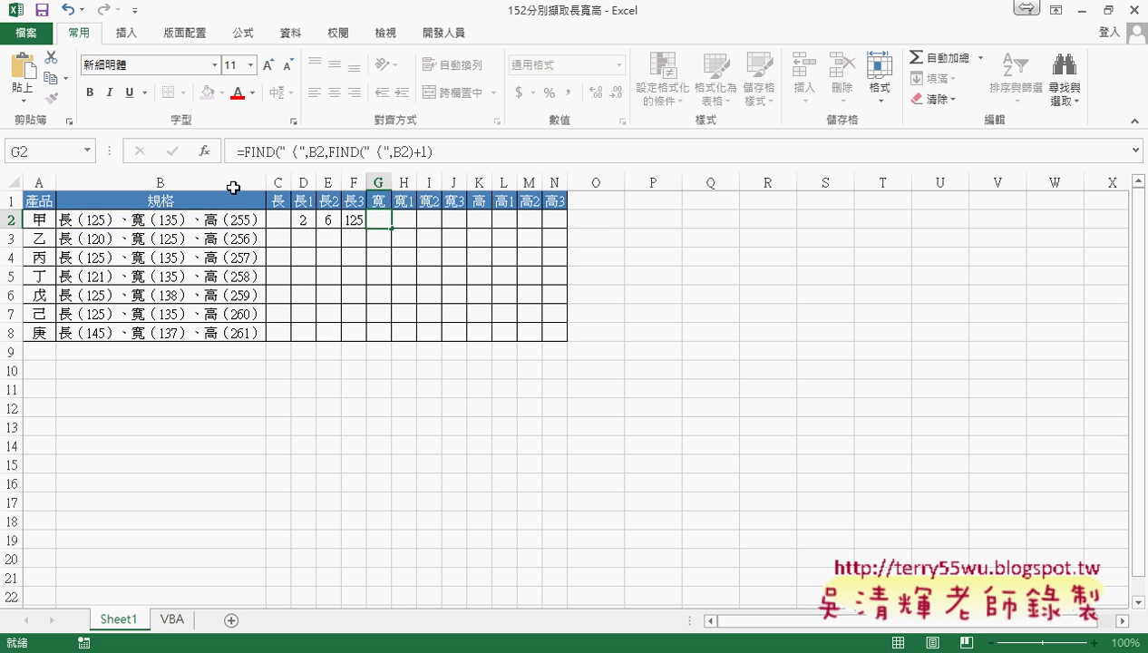
{"action": "key", "text": "ctrl+Return"}
- Paste =FIND("（",B2,FIND("（",B2)+1) into H2, also returning 9
{"action": "left_click", "coordinate": [403, 220]}
{"action": "left_click", "coordinate": [404, 154]}
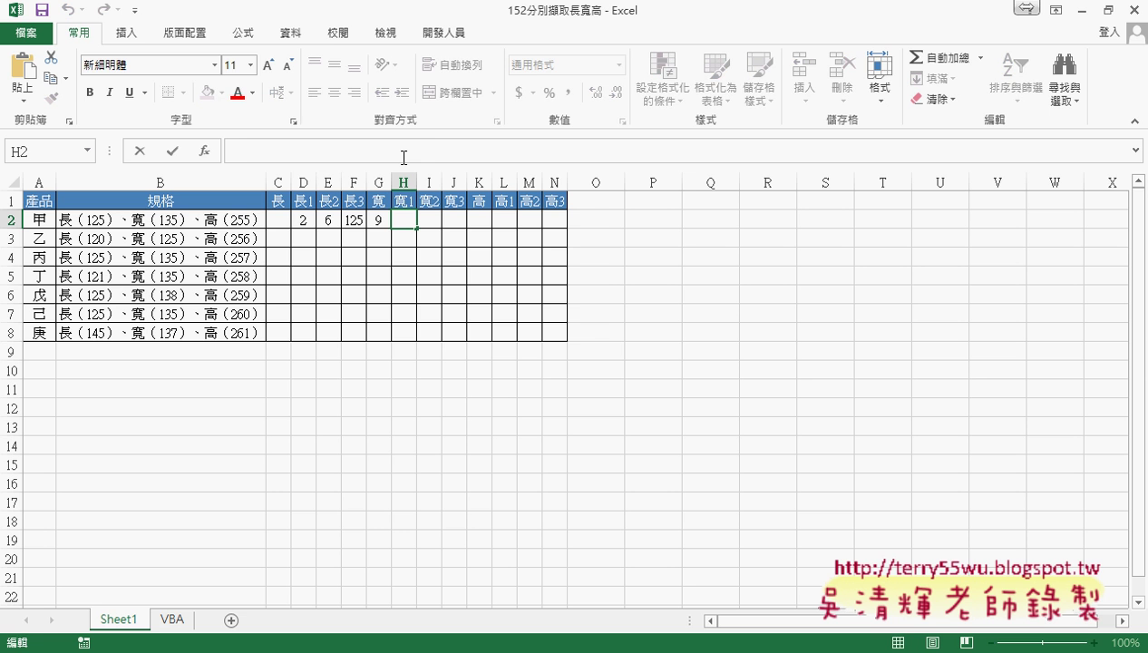
{"action": "type", "text": "=FIND(\"（\",B2,FIND(\"（\",B2)+1)"}
{"action": "left_click", "coordinate": [175, 154]}
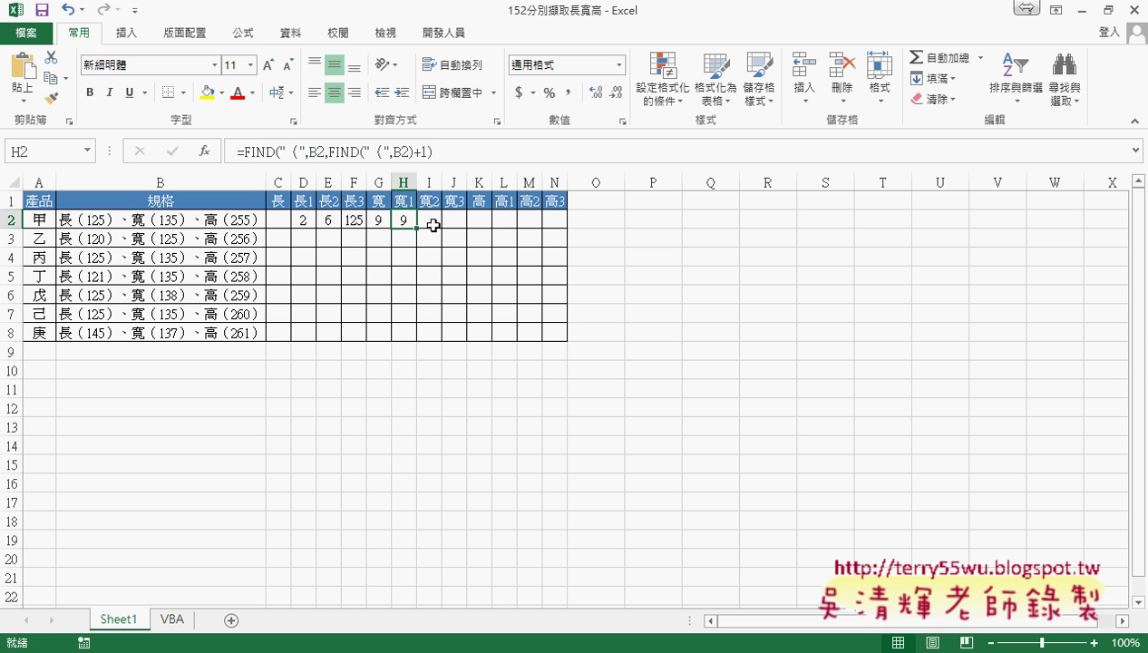
{"action": "left_click", "coordinate": [433, 221]}
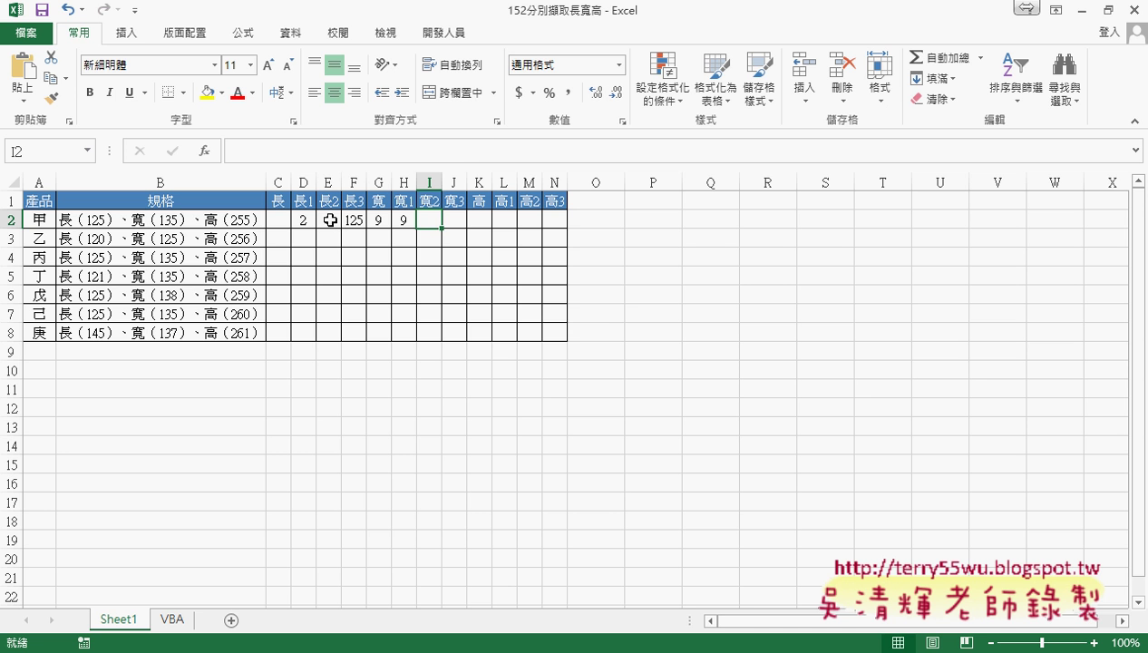
{"action": "left_click", "coordinate": [462, 220]}
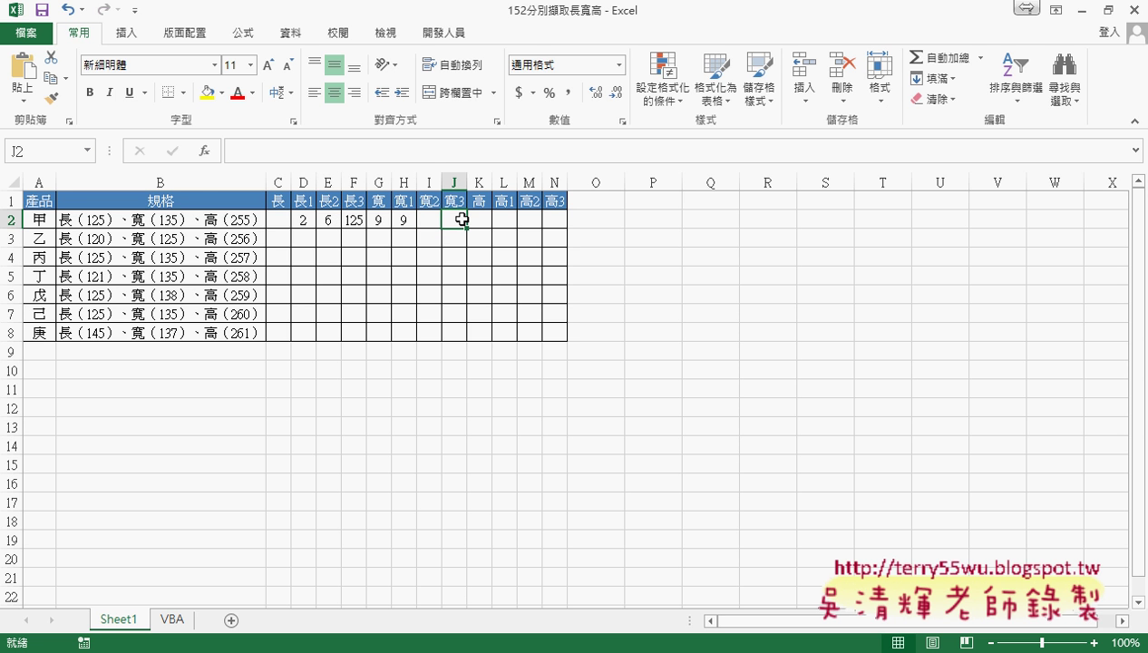
- Check G2's formula, then bring up the 152擷取長寬高 Google Docs formula notes
{"action": "left_click", "coordinate": [511, 218]}
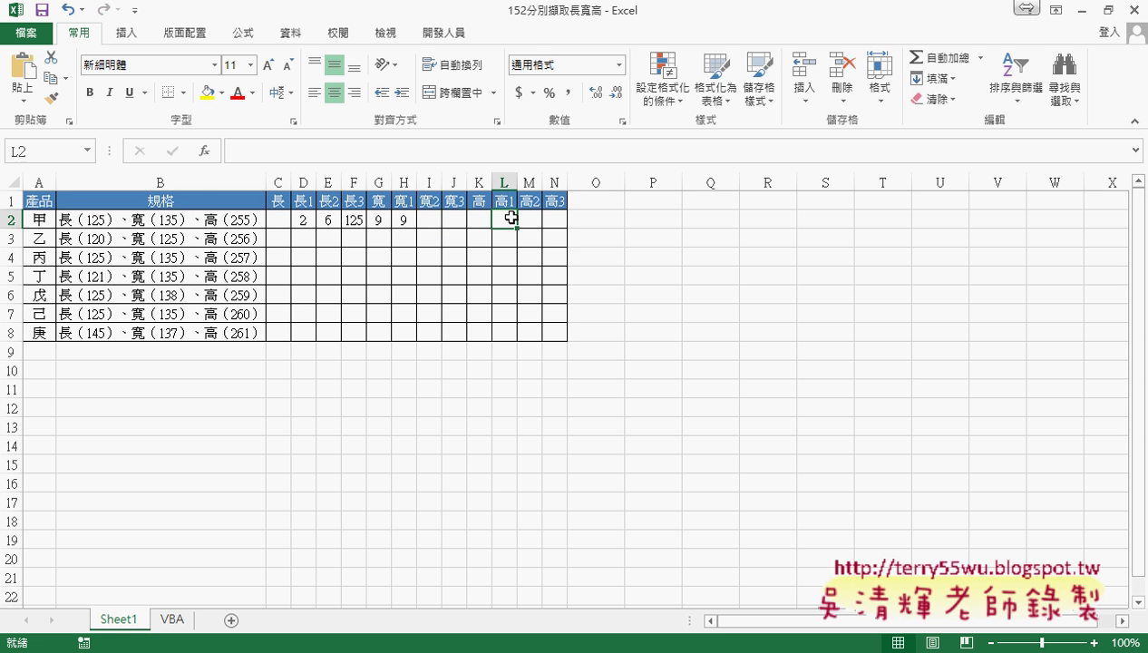
{"action": "left_click", "coordinate": [379, 219]}
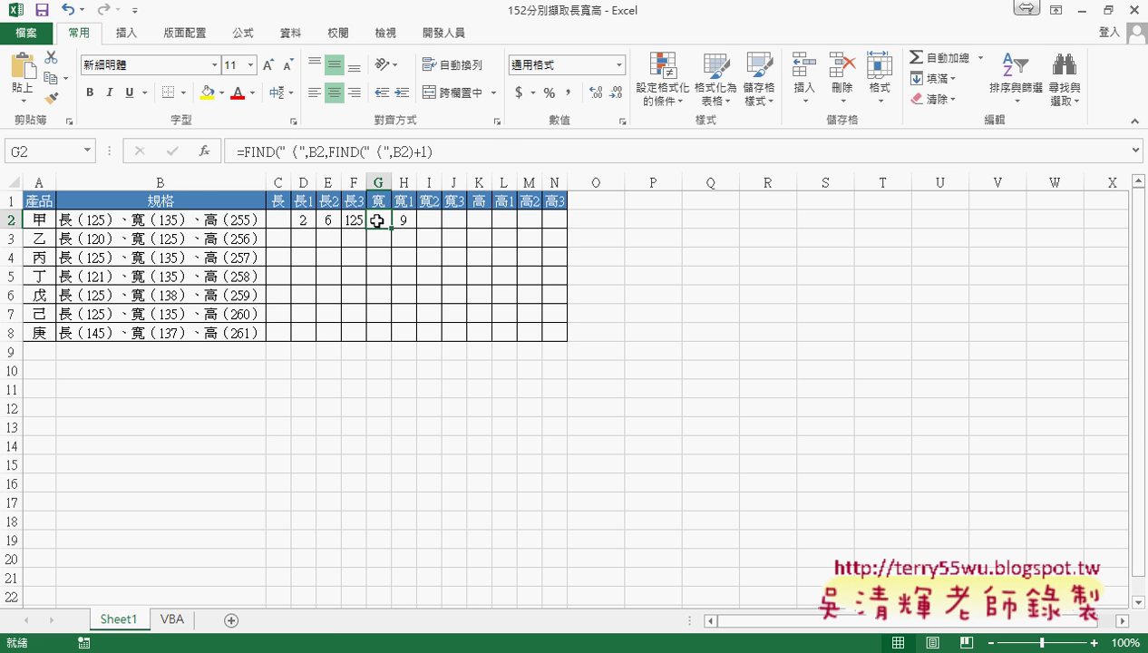
{"action": "left_click", "coordinate": [503, 222]}
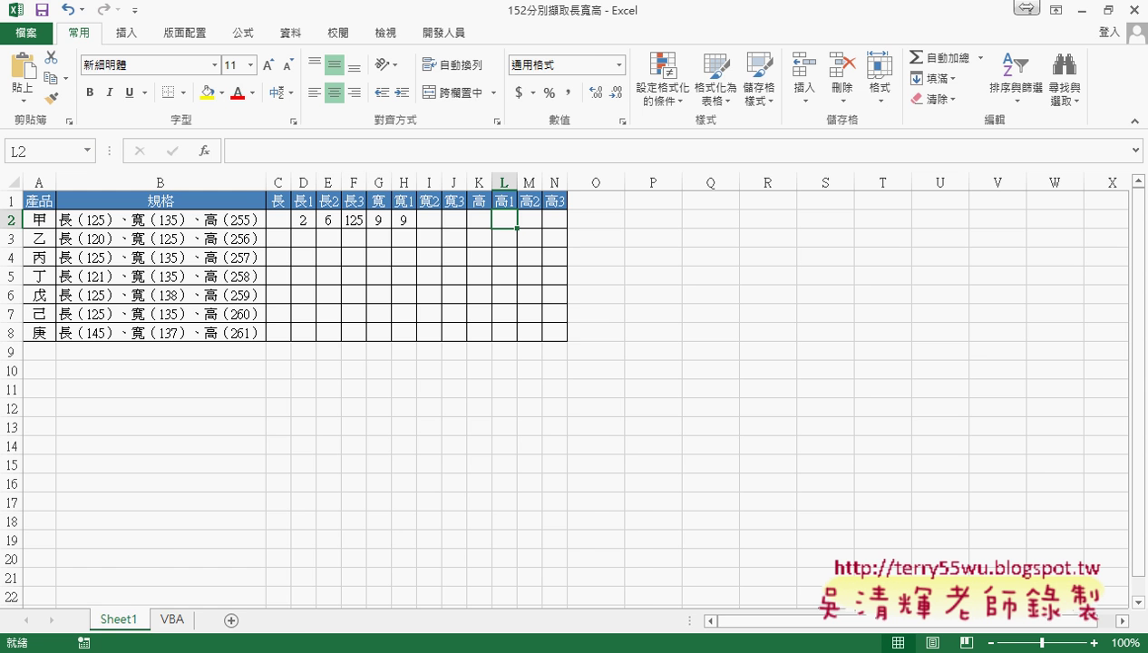
{"action": "left_click", "coordinate": [191, 580]}
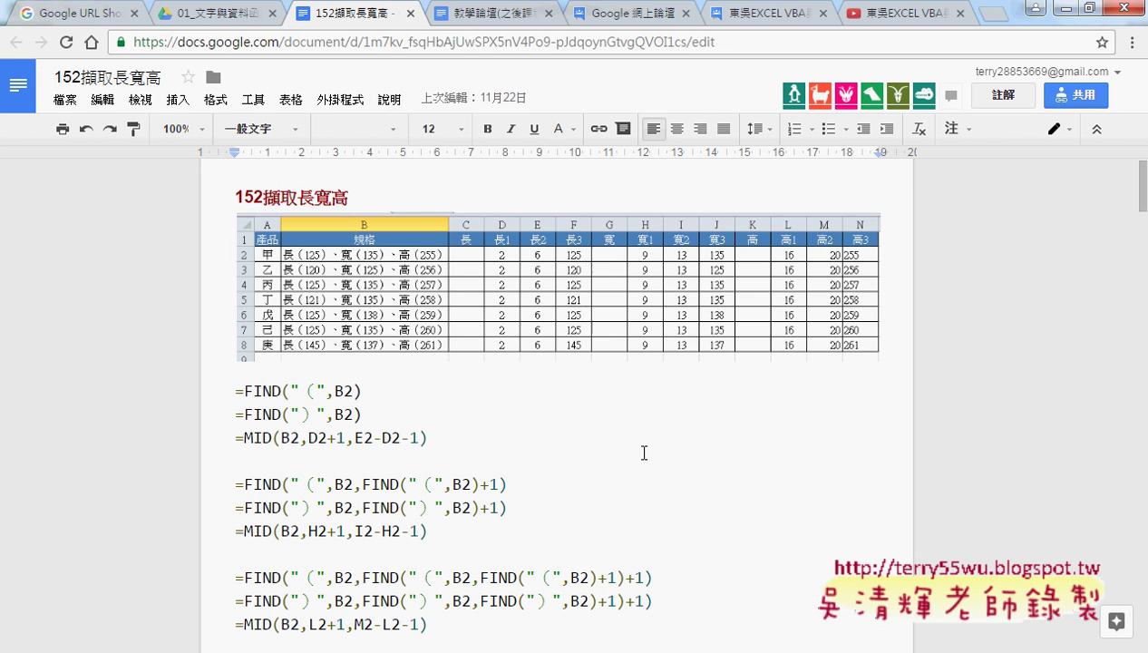
{"action": "scroll", "coordinate": [643, 453], "scroll_direction": "down", "scroll_amount": 2}
{"action": "scroll", "coordinate": [353, 257], "scroll_direction": "up", "scroll_amount": 1}
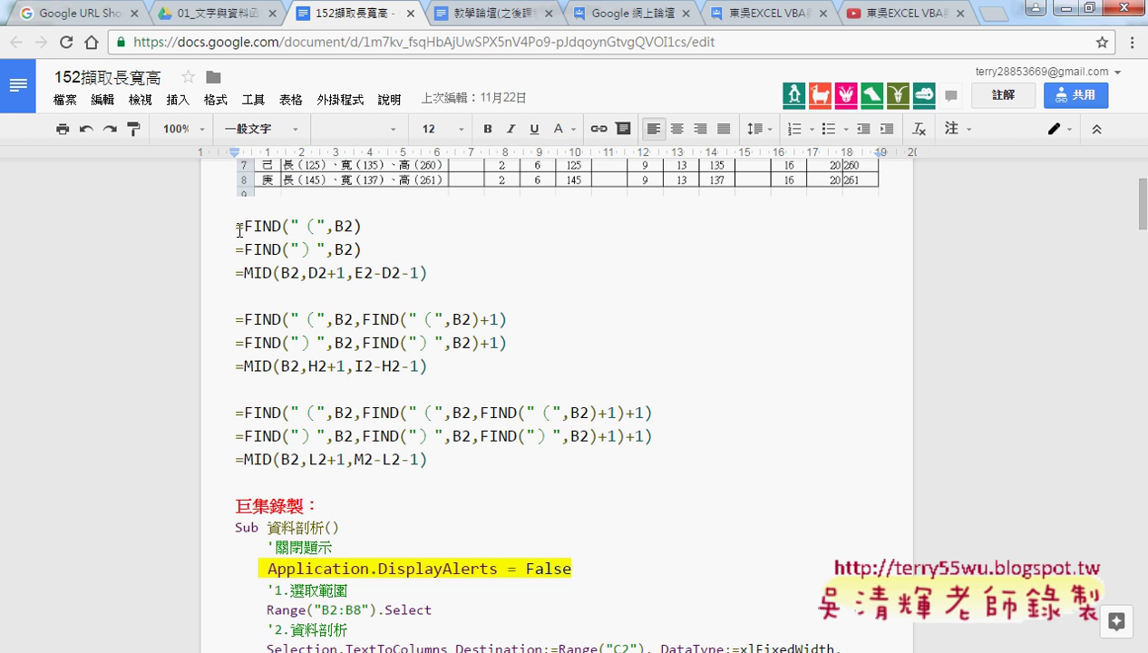
{"action": "left_click_drag", "start_coordinate": [236, 227], "coordinate": [374, 227]}
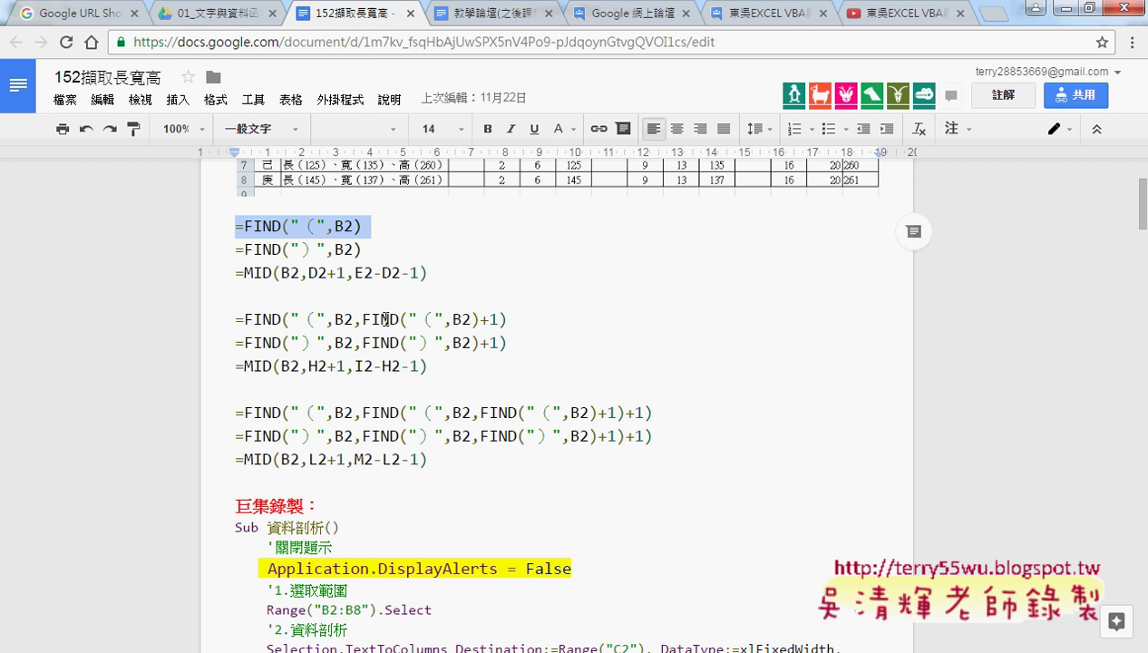
{"action": "left_click_drag", "start_coordinate": [363, 318], "coordinate": [477, 319]}
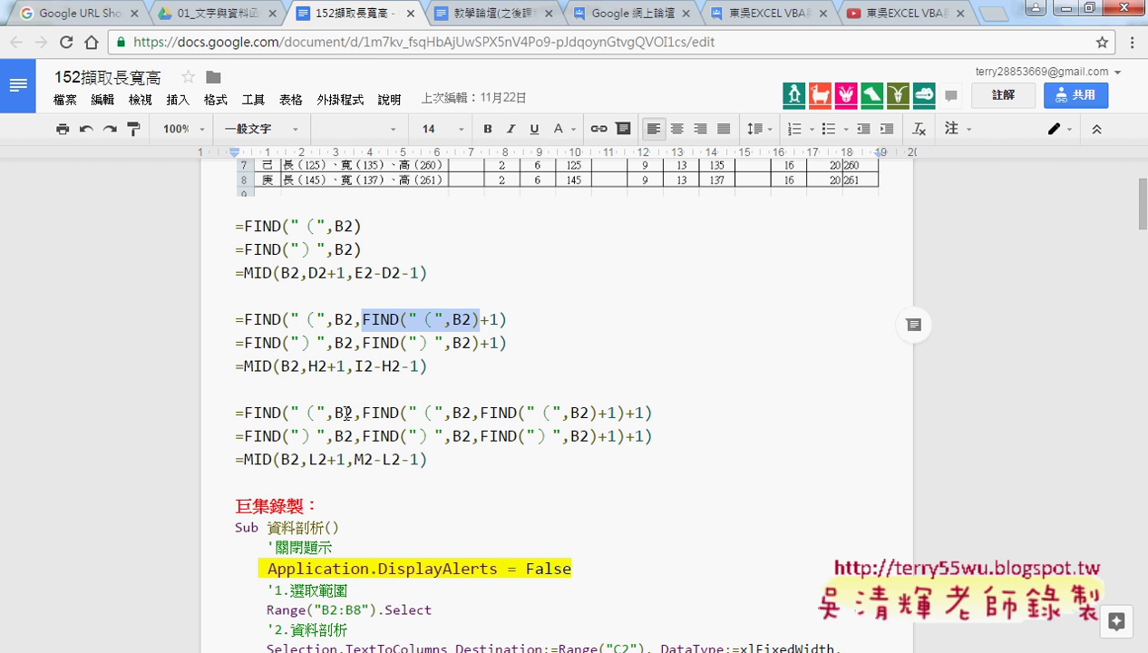
{"action": "left_click_drag", "start_coordinate": [244, 319], "coordinate": [524, 320]}
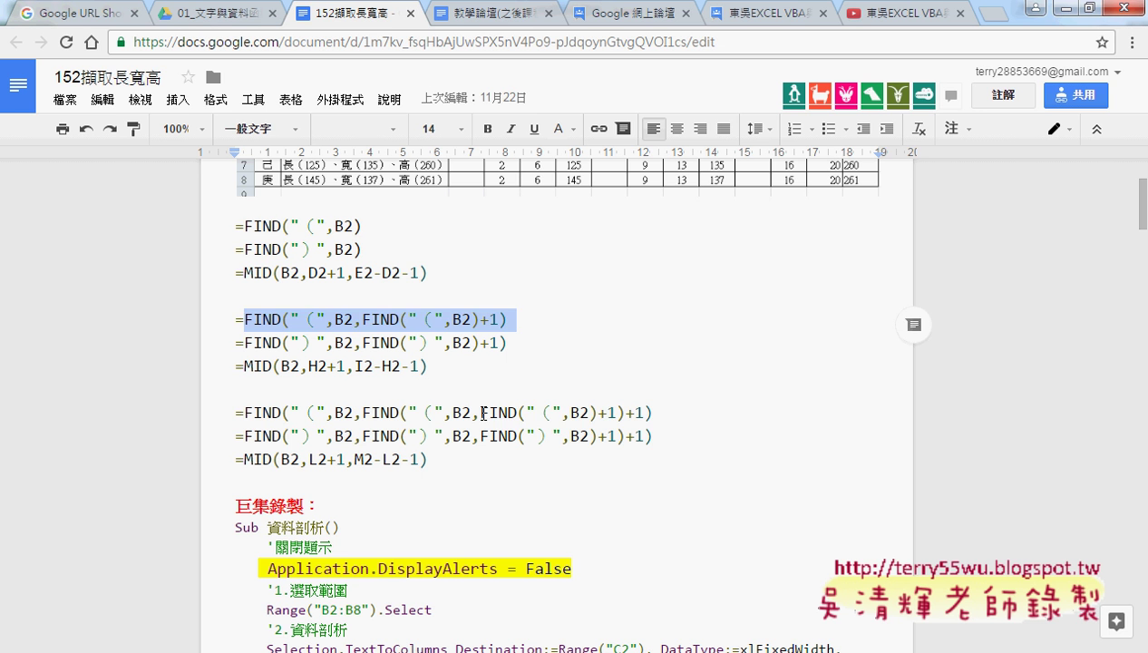
{"action": "left_click_drag", "start_coordinate": [479, 413], "coordinate": [629, 413]}
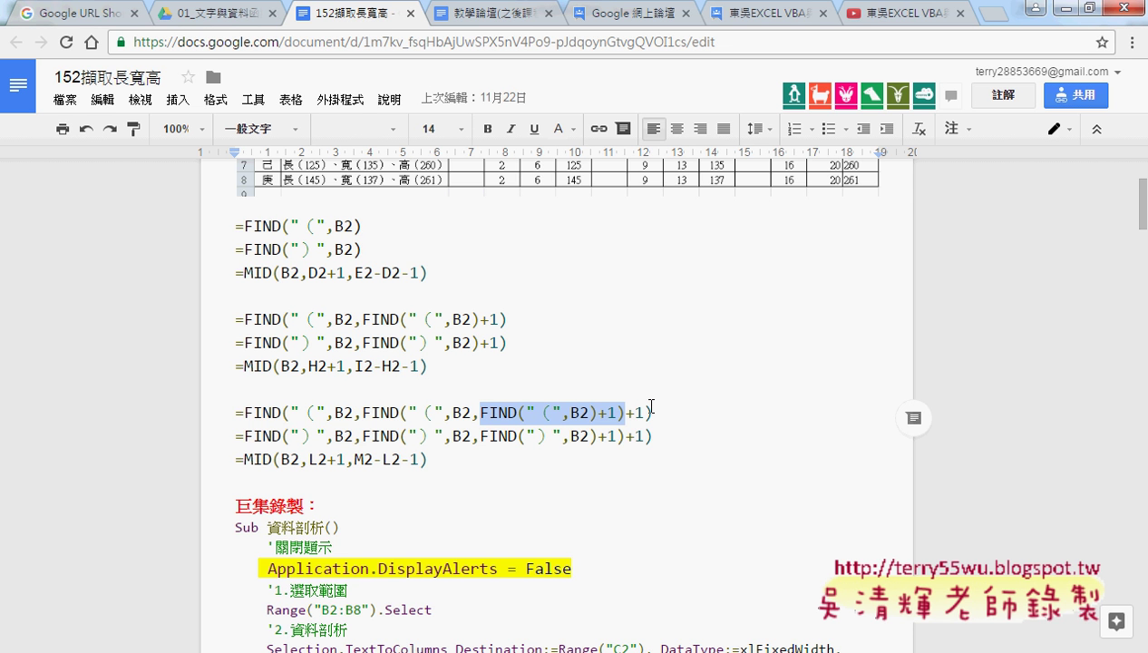
{"action": "scroll", "coordinate": [651, 407], "scroll_direction": "down", "scroll_amount": 2}
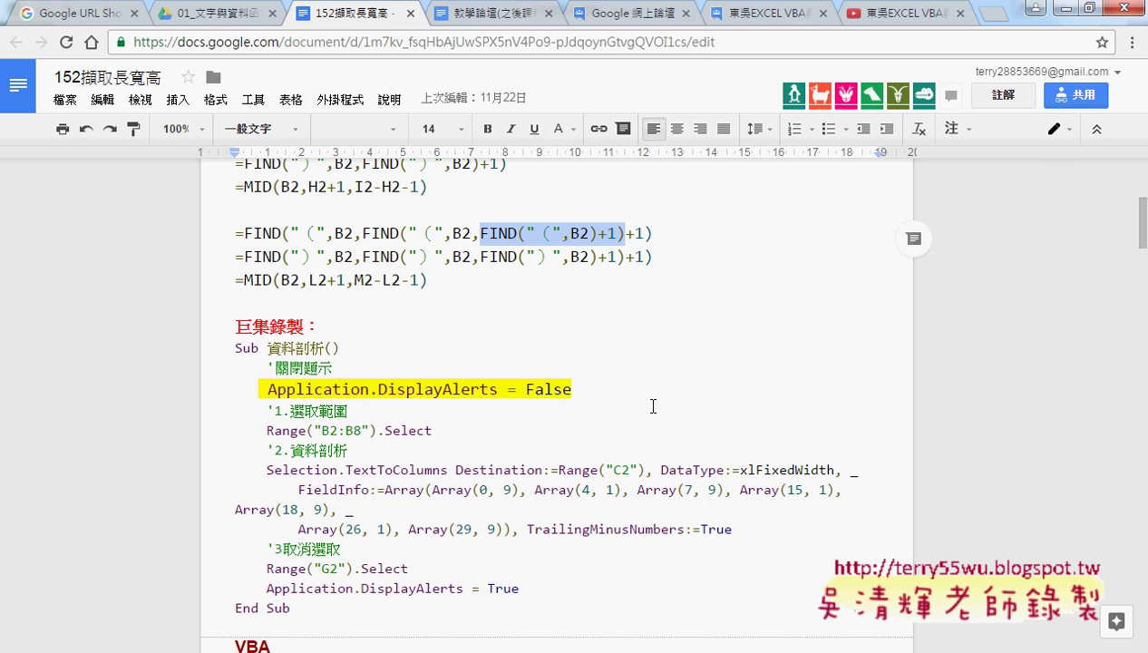
{"action": "mouse_move", "coordinate": [228, 324]}
{"action": "left_mouse_down"}
{"action": "mouse_move", "coordinate": [302, 324]}
{"action": "mouse_move", "coordinate": [323, 348]}
{"action": "left_mouse_up"}
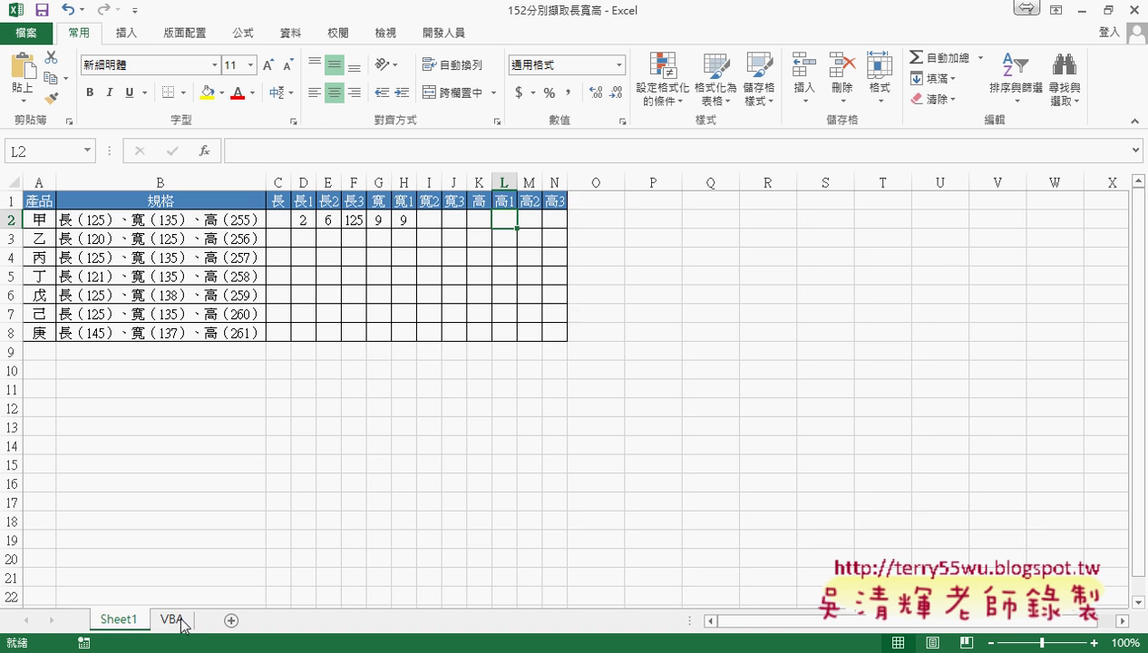
- Select the VBA sheet's spec text in B2:B8 and launch Text to Columns
{"action": "left_click", "coordinate": [172, 619]}
{"action": "left_click_drag", "start_coordinate": [190, 225], "coordinate": [197, 325]}
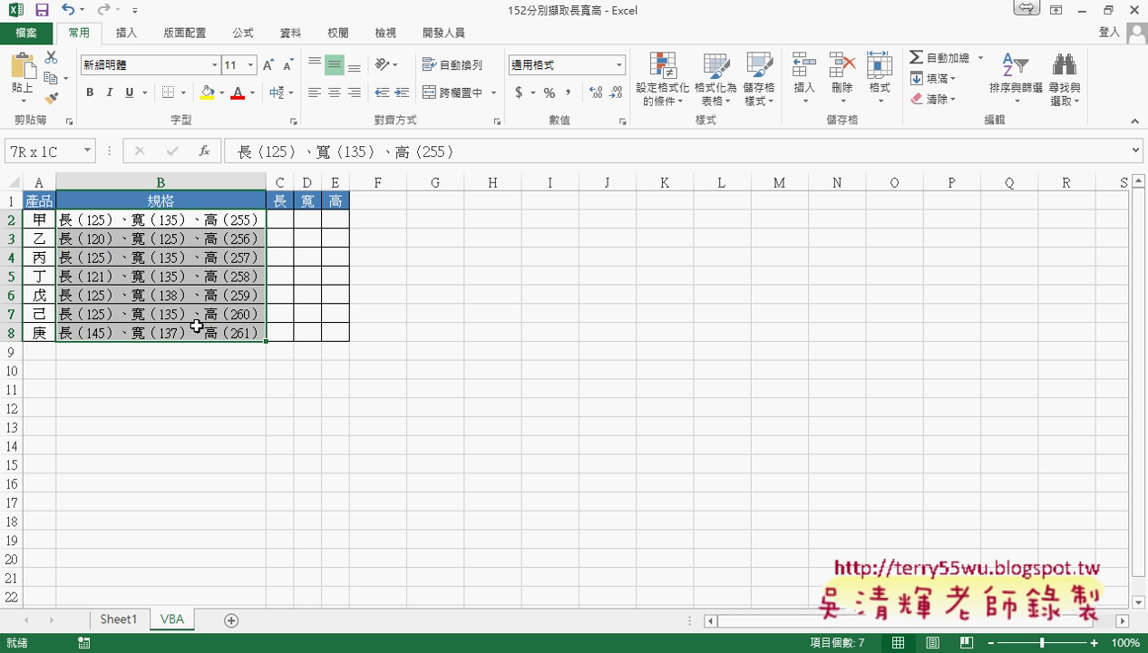
{"action": "left_click", "coordinate": [290, 33]}
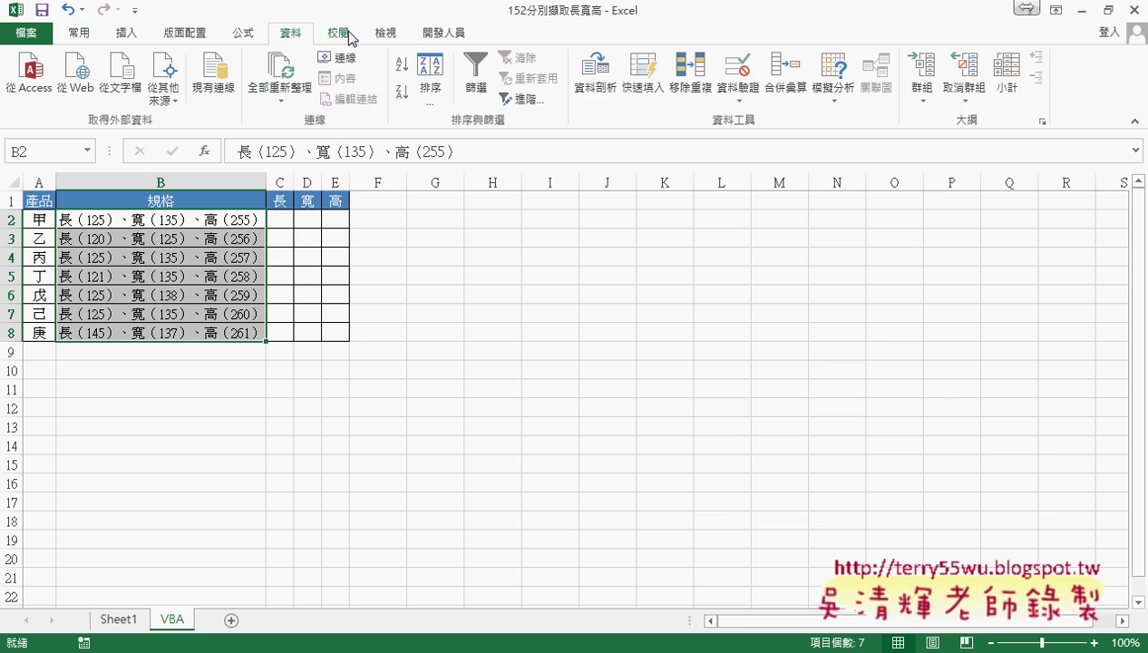
{"action": "left_click", "coordinate": [584, 77]}
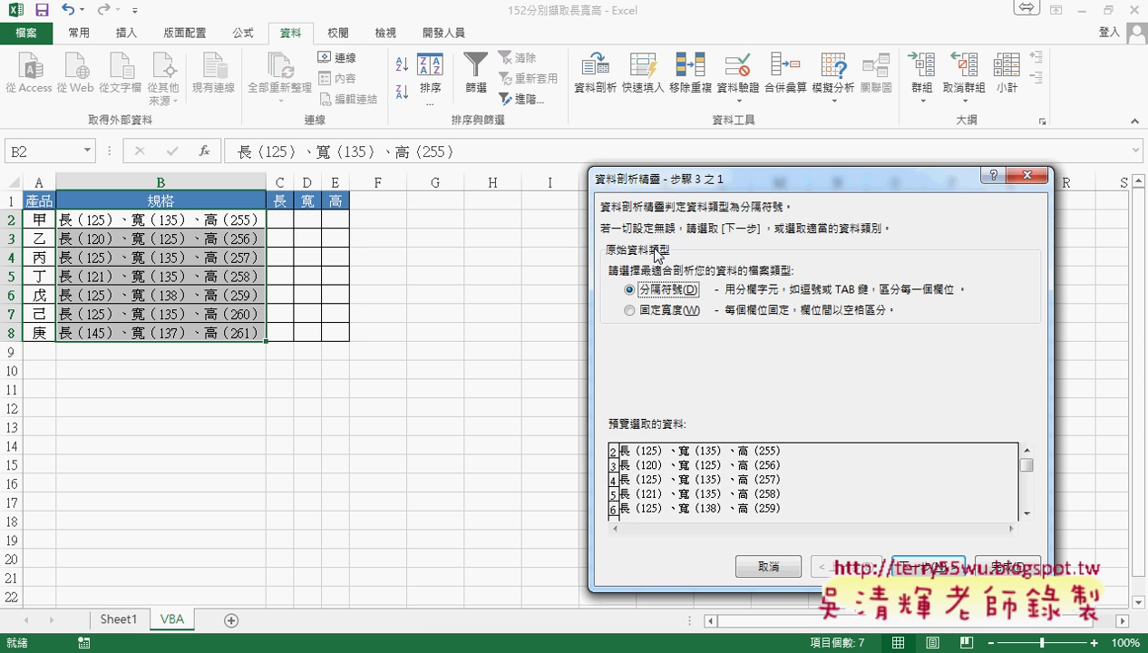
- Choose Fixed width splitting for the spec text and move to wizard step 2
{"action": "left_click", "coordinate": [680, 312]}
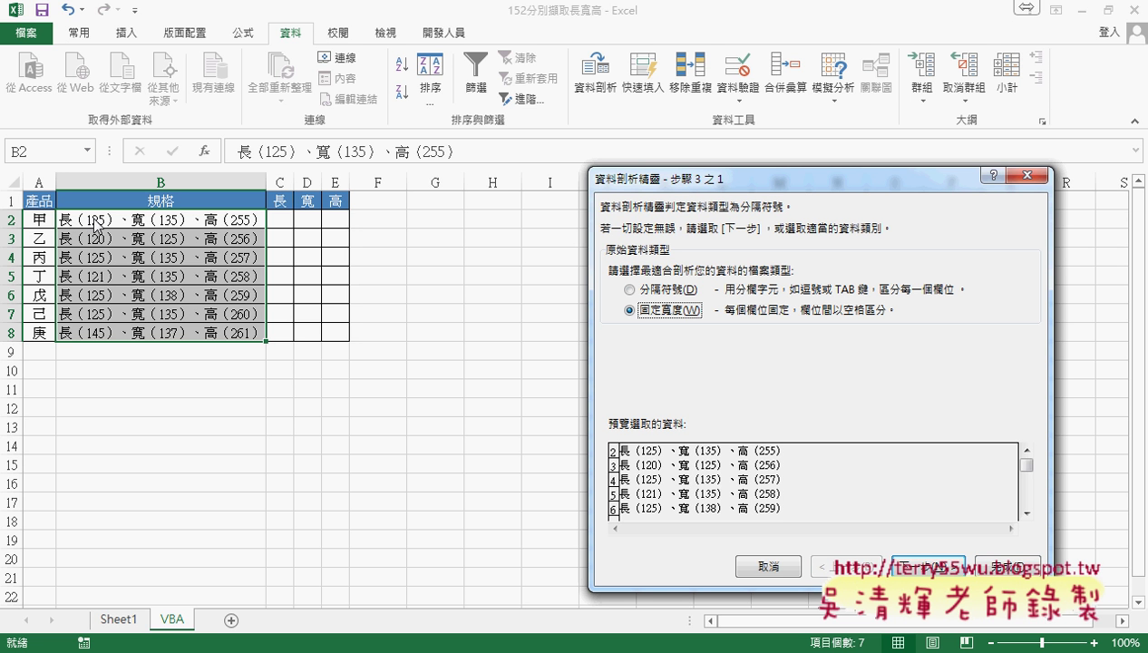
{"action": "left_click", "coordinate": [926, 566]}
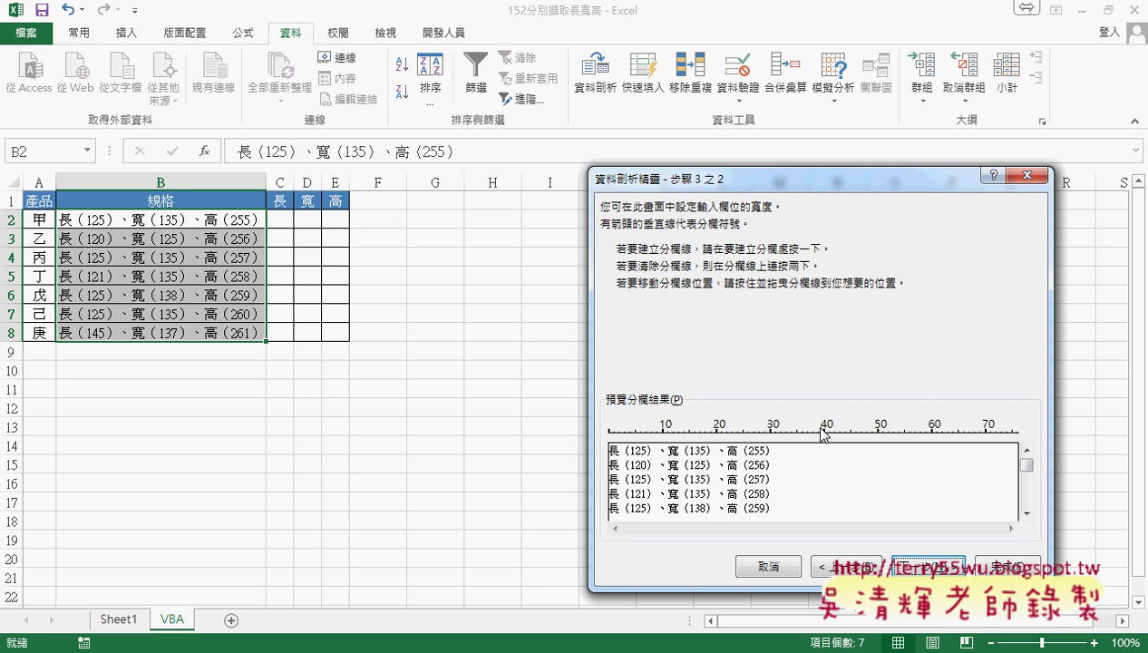
- Add six column breaks on both sides of the length, width and height numbers, then continue to step 3
{"action": "left_click", "coordinate": [629, 435]}
{"action": "left_click", "coordinate": [646, 436]}
{"action": "left_click", "coordinate": [689, 435]}
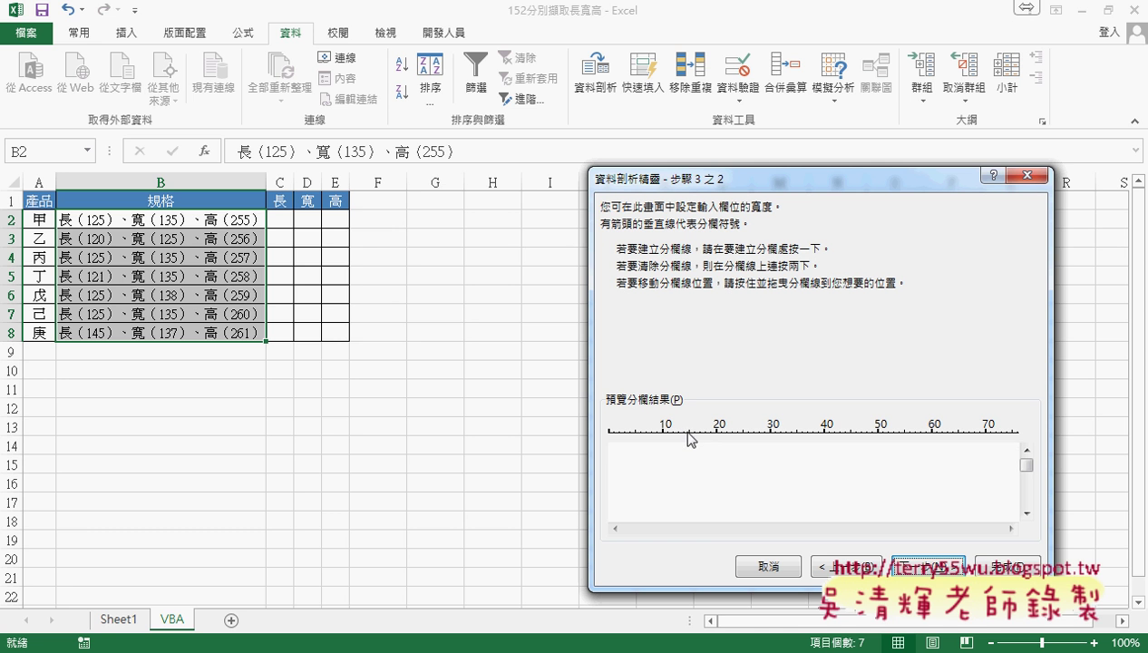
{"action": "left_click", "coordinate": [705, 436]}
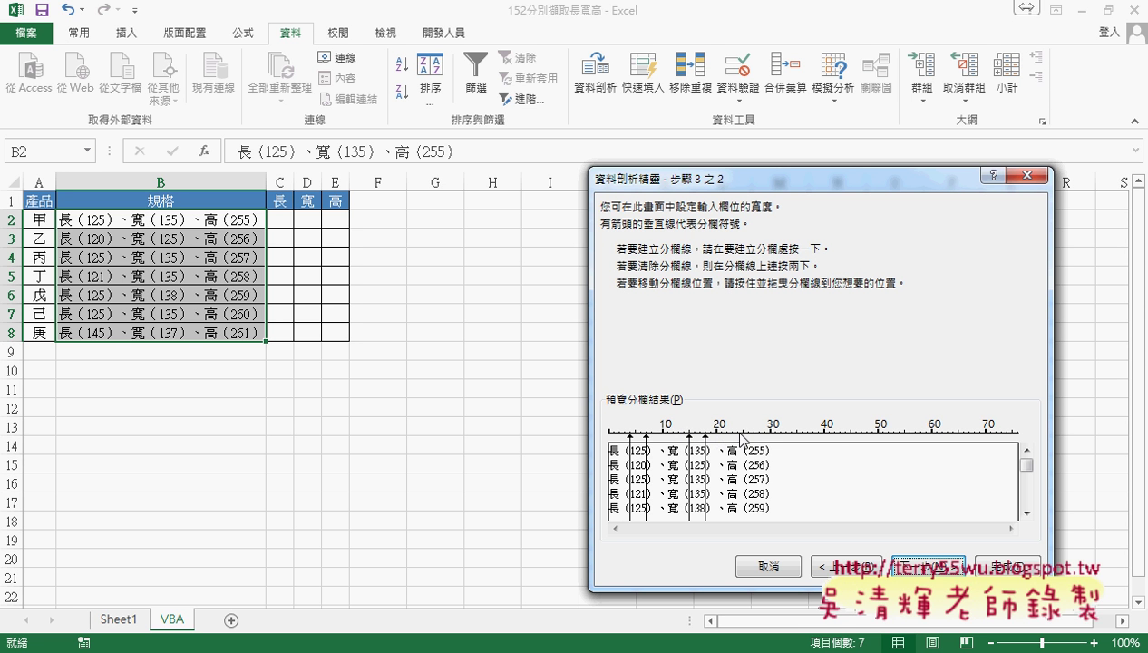
{"action": "left_click_drag", "start_coordinate": [740, 435], "coordinate": [748, 435]}
{"action": "left_click", "coordinate": [765, 433]}
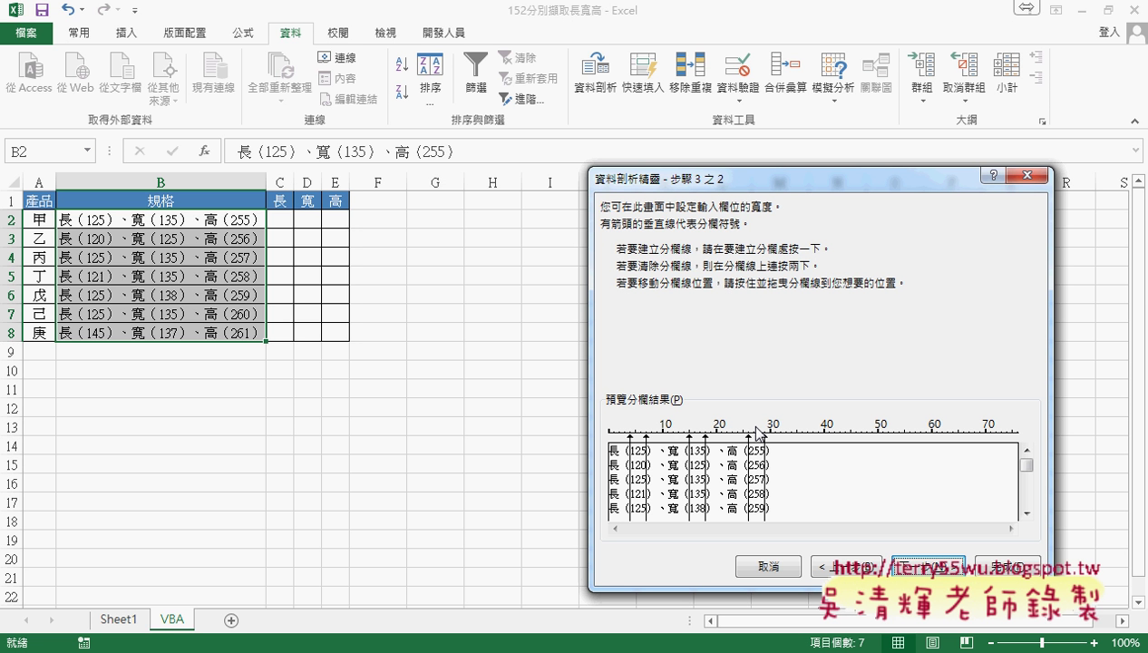
{"action": "left_click", "coordinate": [928, 565]}
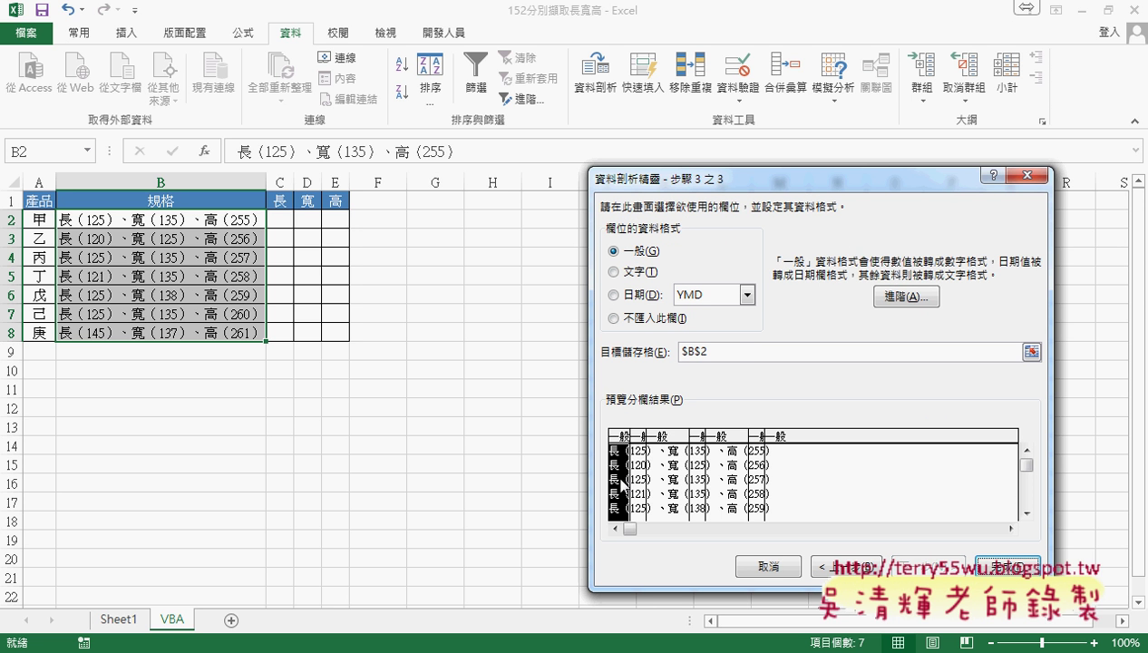
- Mark the four text pieces as Do not import column, leaving the three number columns General
{"action": "left_click", "coordinate": [634, 318]}
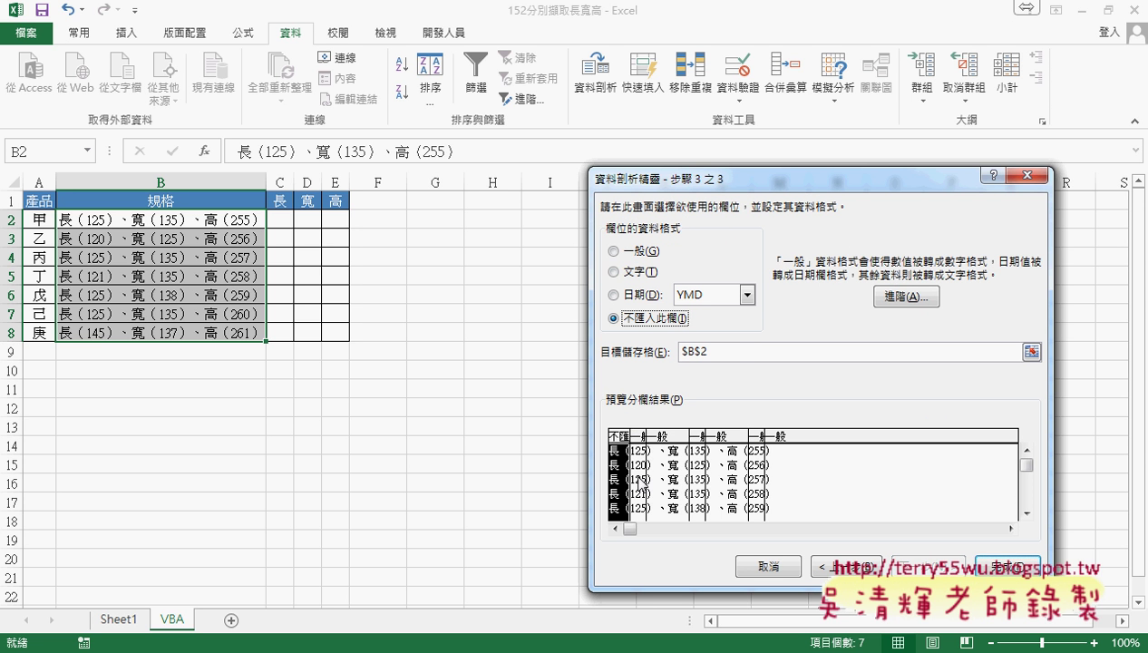
{"action": "left_click", "coordinate": [665, 473]}
{"action": "left_click", "coordinate": [655, 319]}
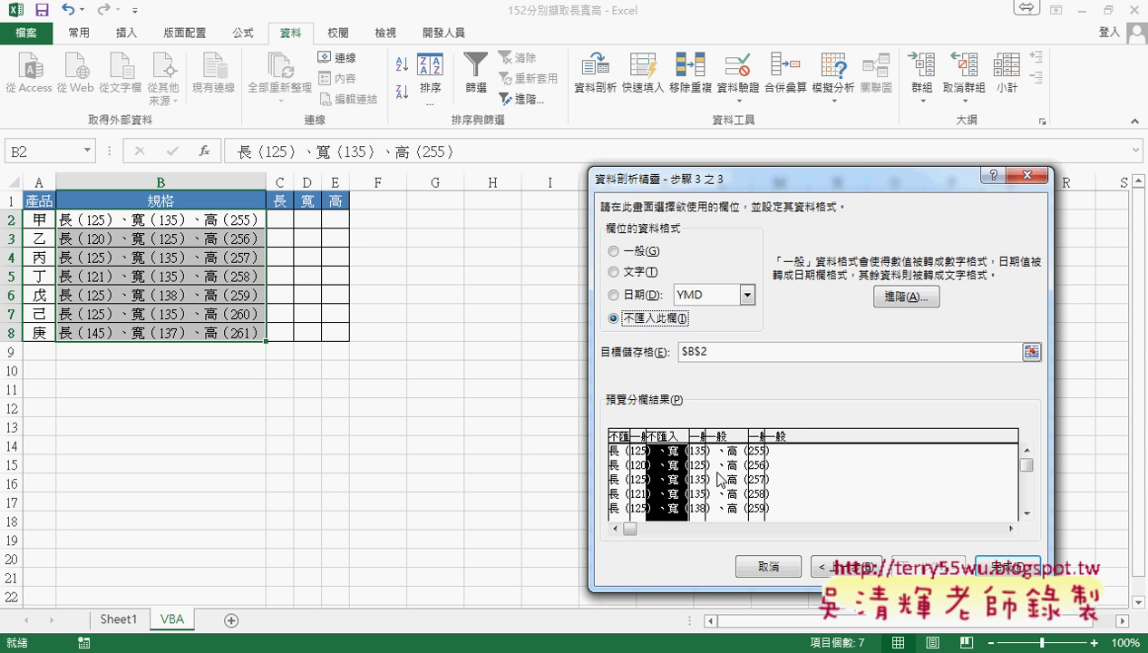
{"action": "left_click", "coordinate": [714, 475]}
{"action": "left_click", "coordinate": [646, 320]}
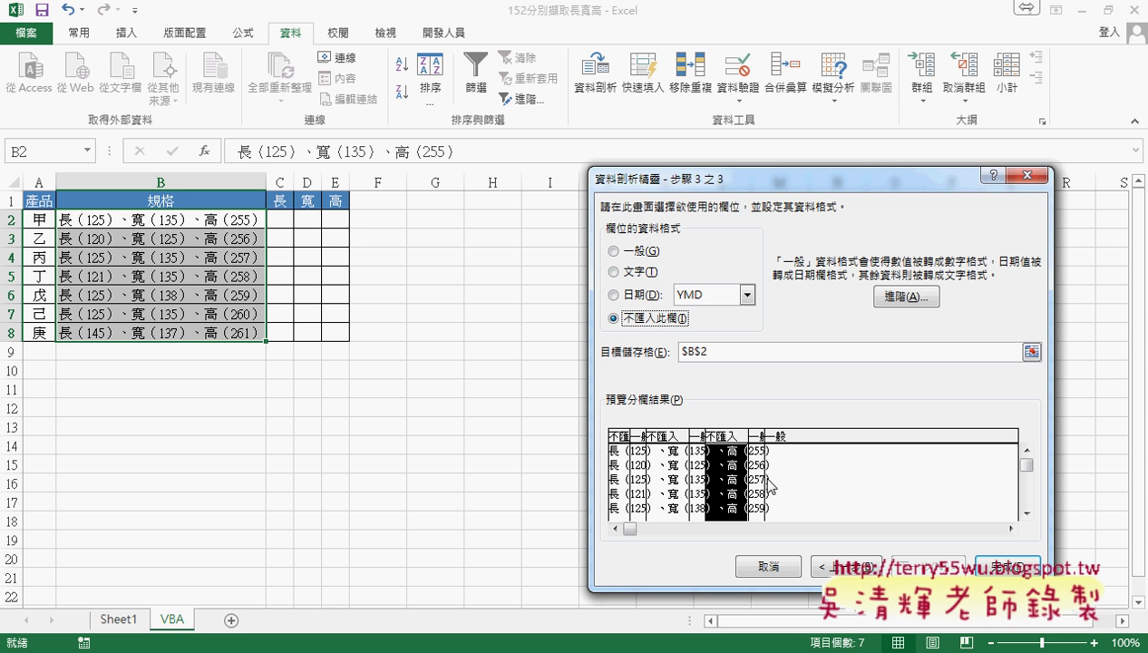
{"action": "left_click", "coordinate": [766, 476]}
{"action": "left_click", "coordinate": [638, 319]}
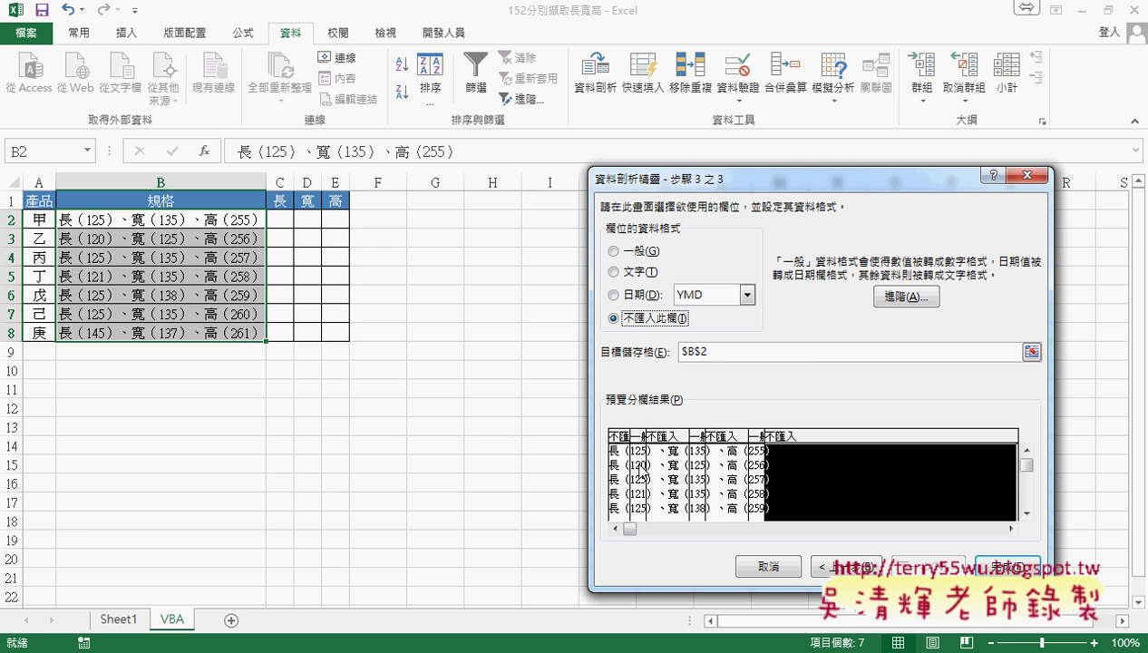
{"action": "left_click", "coordinate": [638, 467]}
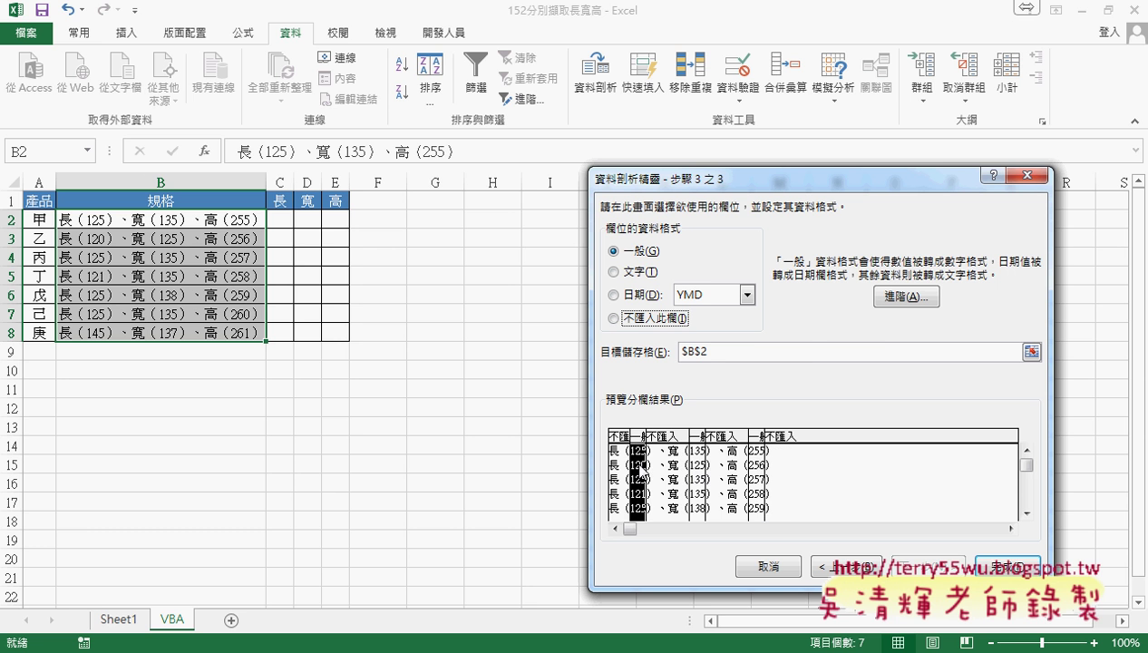
{"action": "left_click", "coordinate": [692, 465]}
{"action": "left_click", "coordinate": [759, 473]}
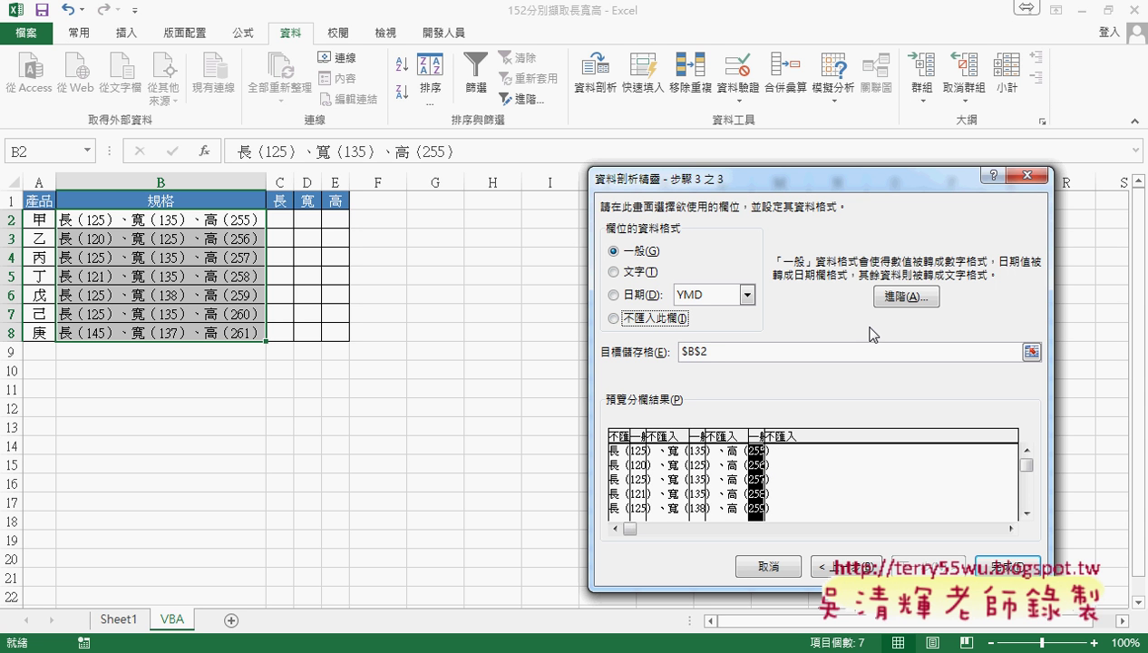
- Set the destination to $C$2 and finish the wizard
{"action": "double_click", "coordinate": [726, 354]}
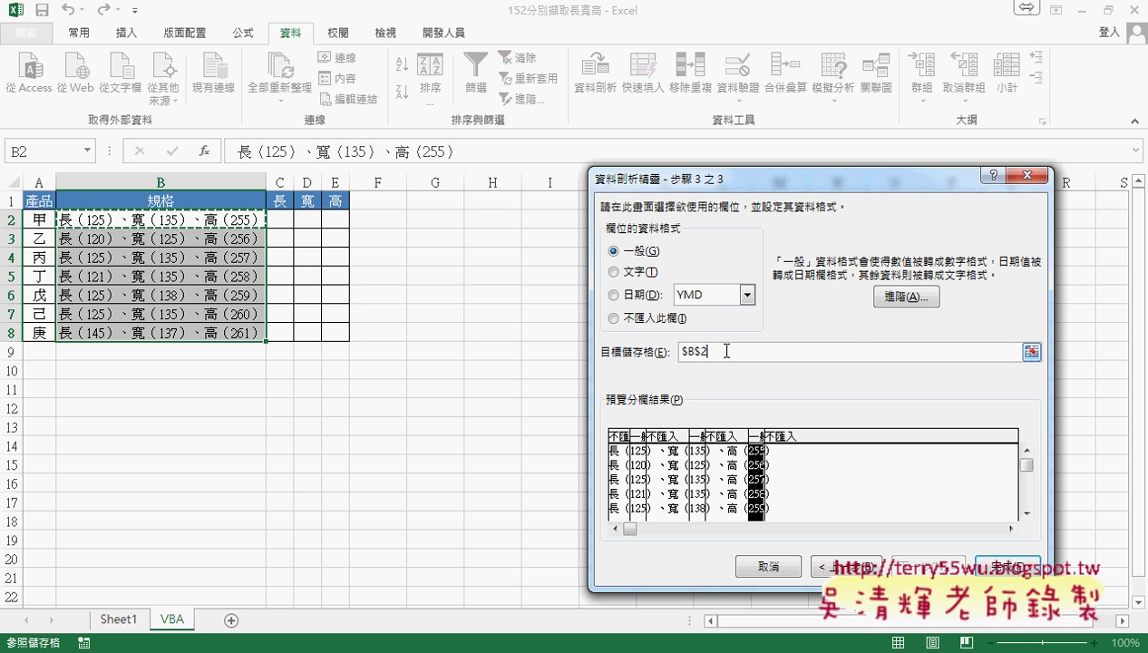
{"action": "left_click", "coordinate": [280, 220]}
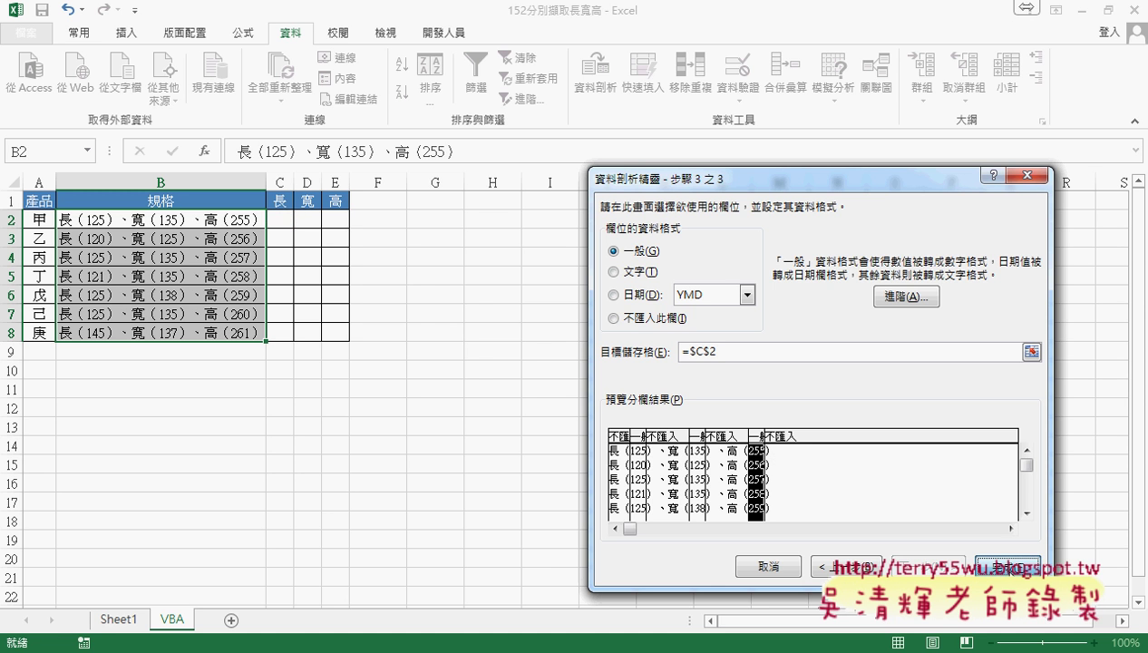
{"action": "left_click", "coordinate": [1004, 567]}
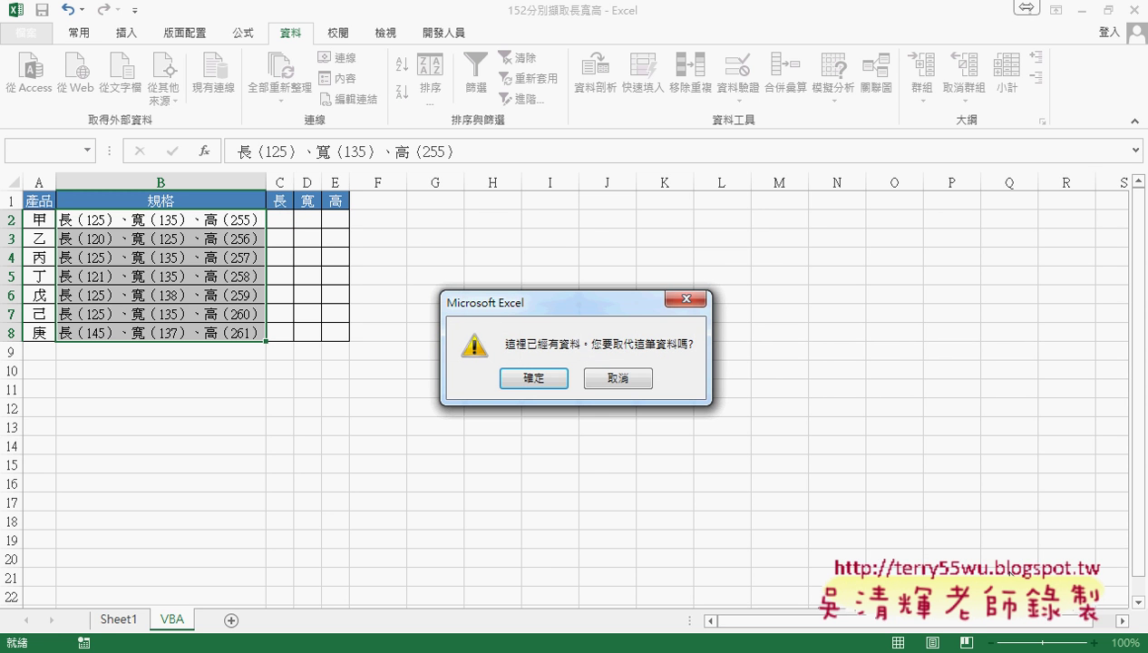
- Confirm replacing existing data so C2:E8 holds the split numbers, e.g. 125, 135, 255
{"action": "left_click", "coordinate": [532, 379]}
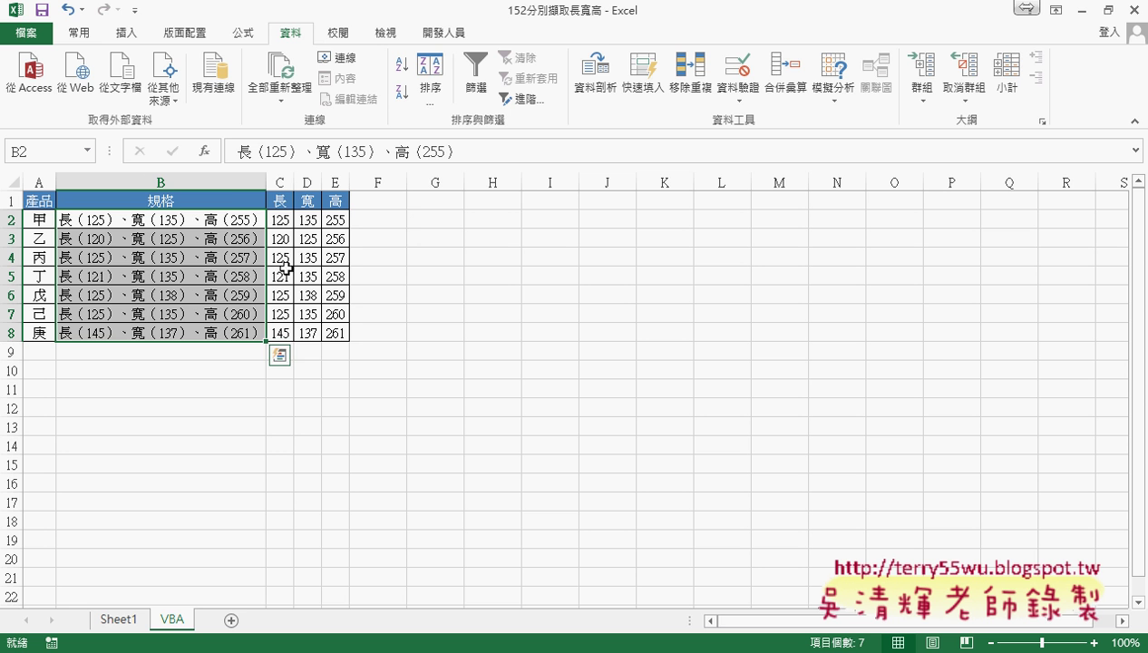
{"action": "left_click", "coordinate": [444, 33]}
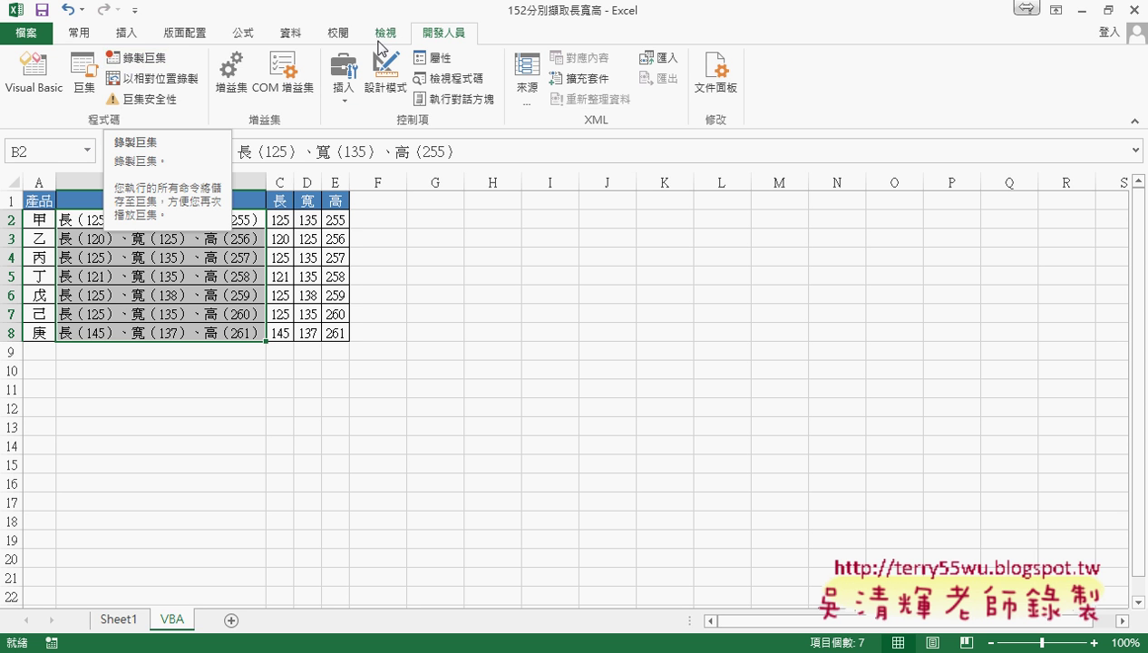
{"action": "left_click", "coordinate": [299, 38]}
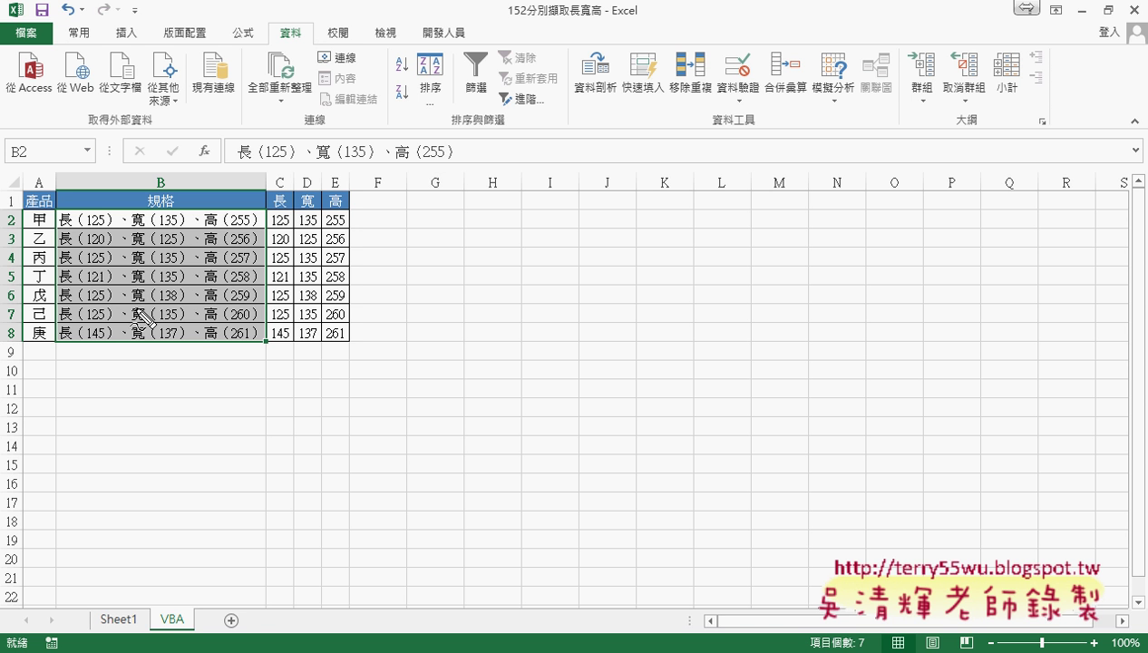
{"action": "left_click_drag", "start_coordinate": [68, 291], "coordinate": [69, 317]}
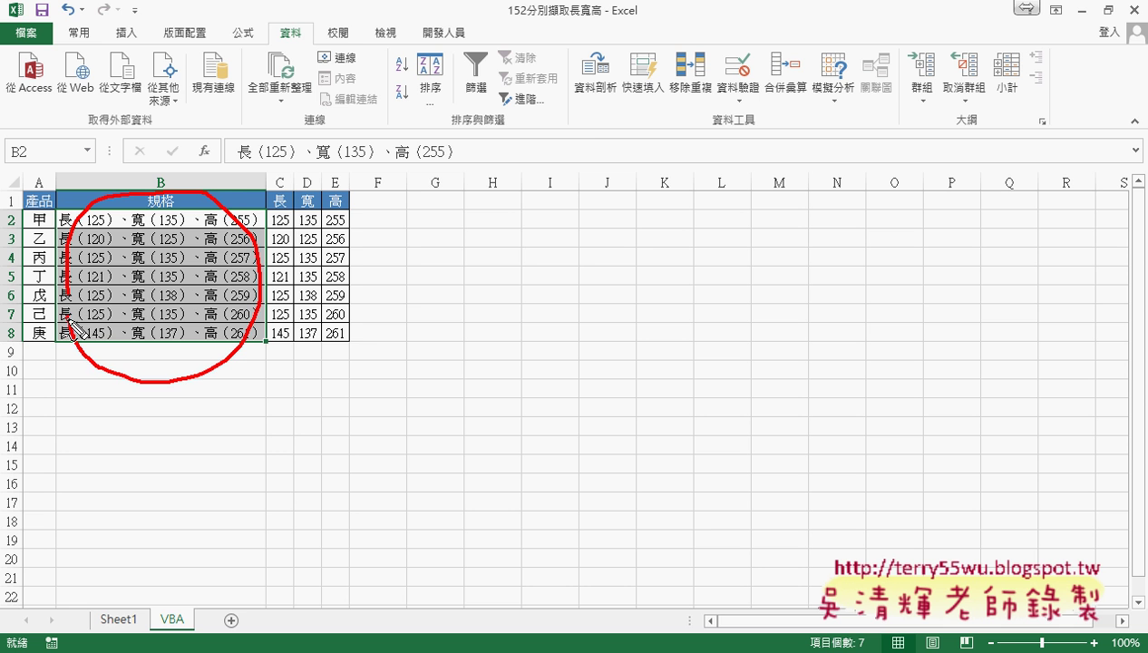
{"action": "left_click_drag", "start_coordinate": [616, 113], "coordinate": [589, 131]}
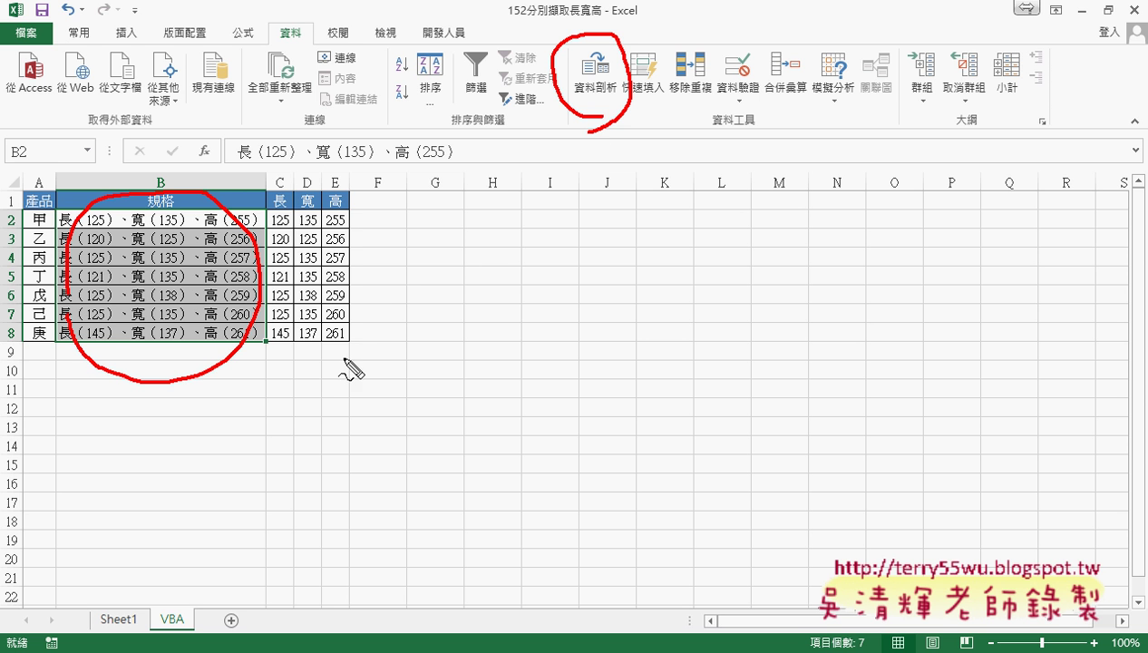
{"action": "left_click_drag", "start_coordinate": [274, 370], "coordinate": [282, 369]}
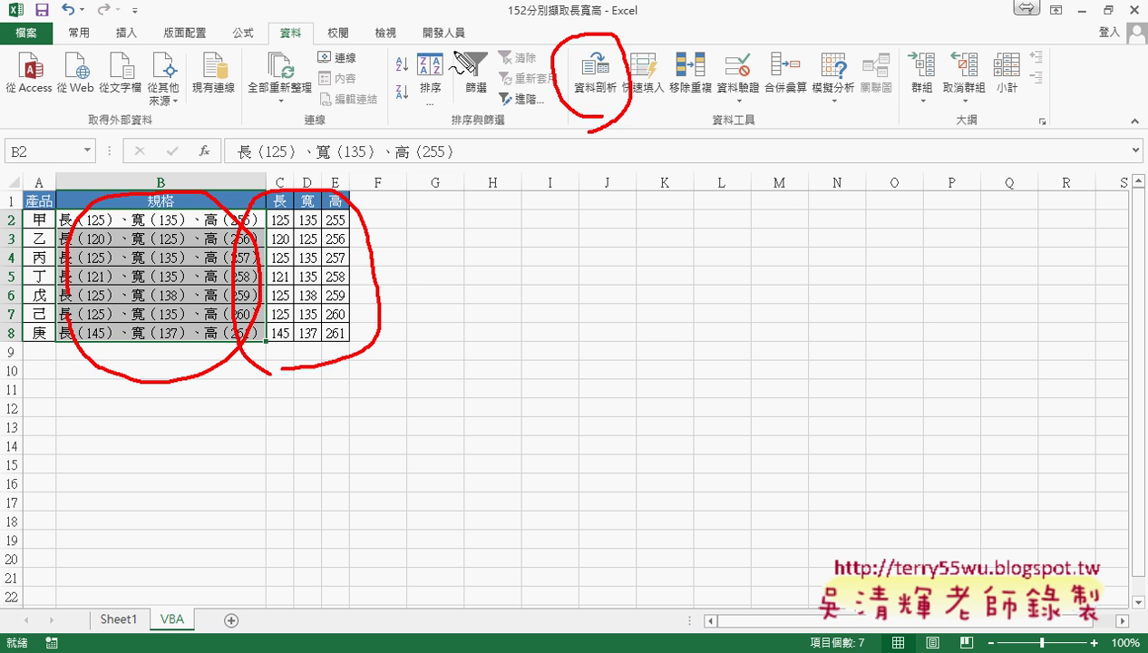
{"action": "left_click_drag", "start_coordinate": [410, 14], "coordinate": [405, 52]}
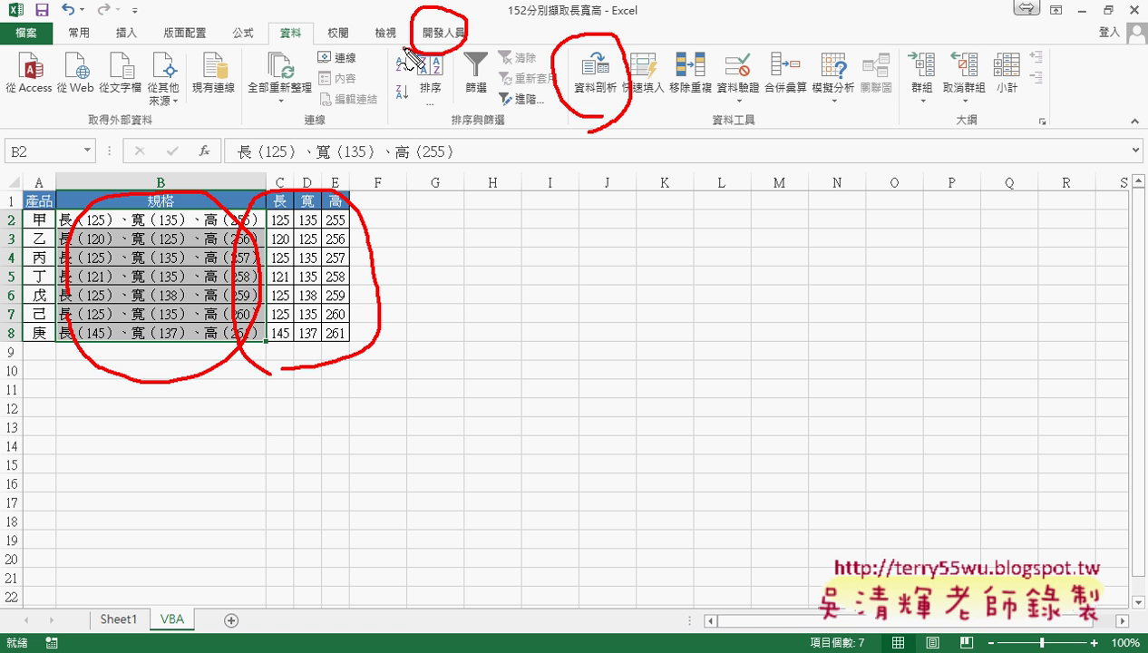